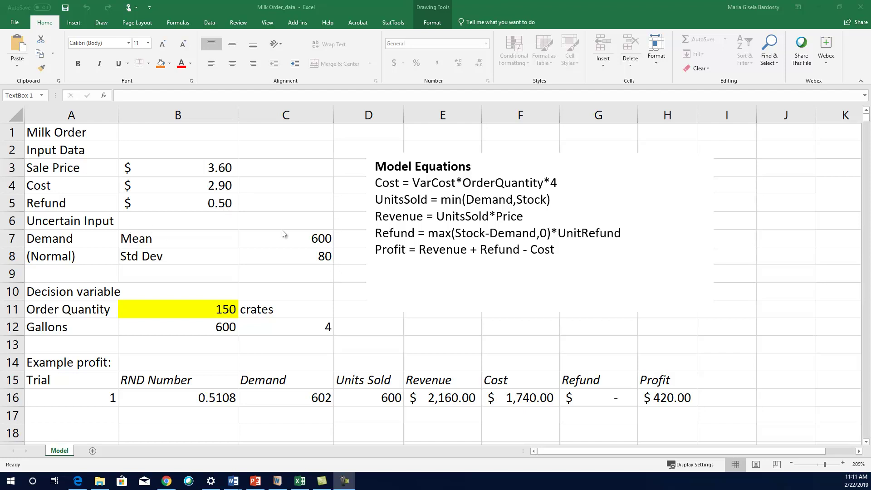
- Bring up the Milk Order sheet and inspect demand mean C7, SD C8, and the gallons cell B12
key("alt+Tab")
left_click(318, 260)
left_click(309, 237)
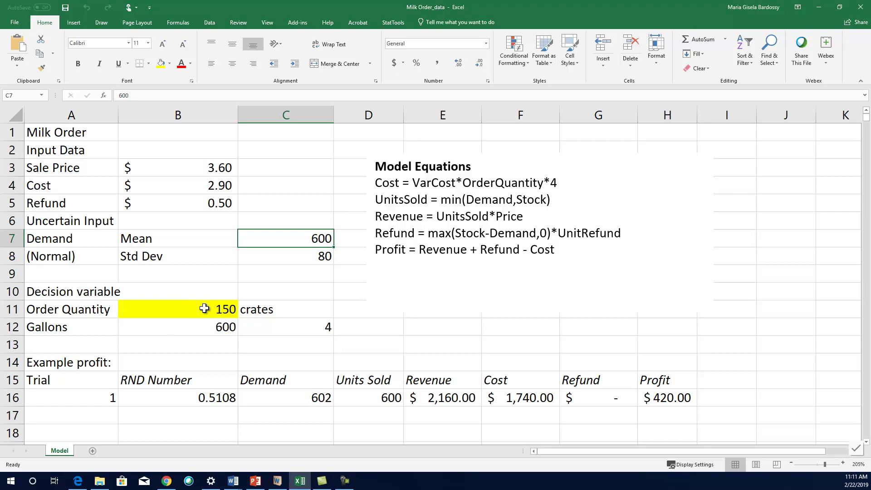
left_click(223, 326)
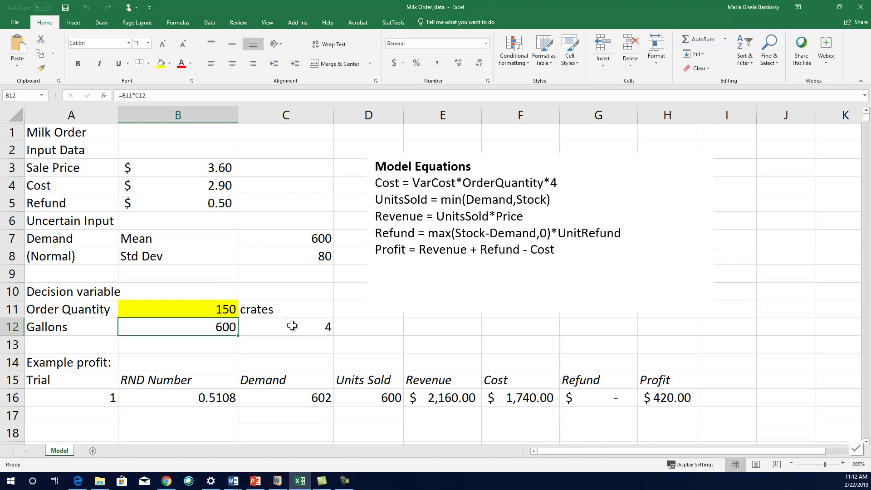
- Show B12's gallons formula =B11*C12 and commit it unchanged so the trial recalculates
double_click(220, 328)
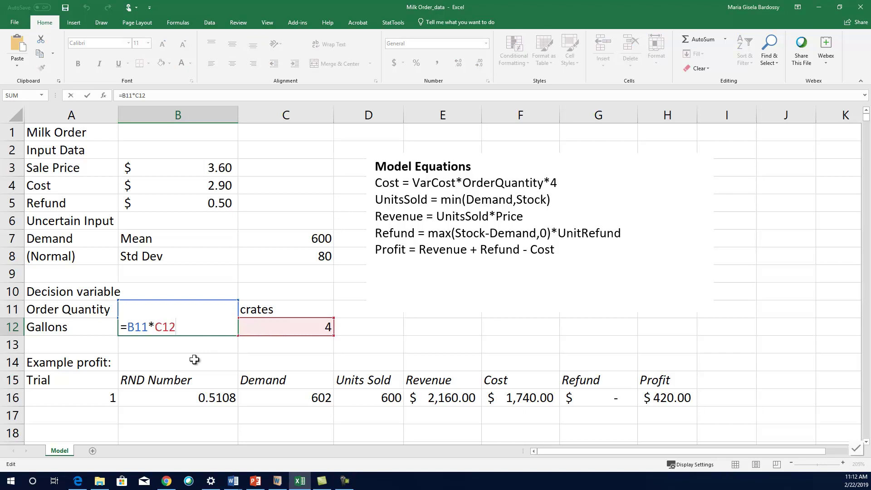
key("Return")
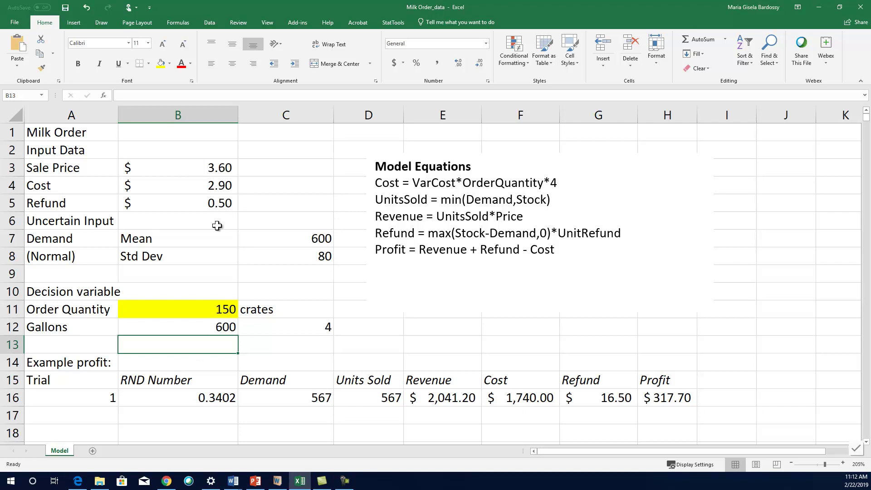
left_click(409, 167)
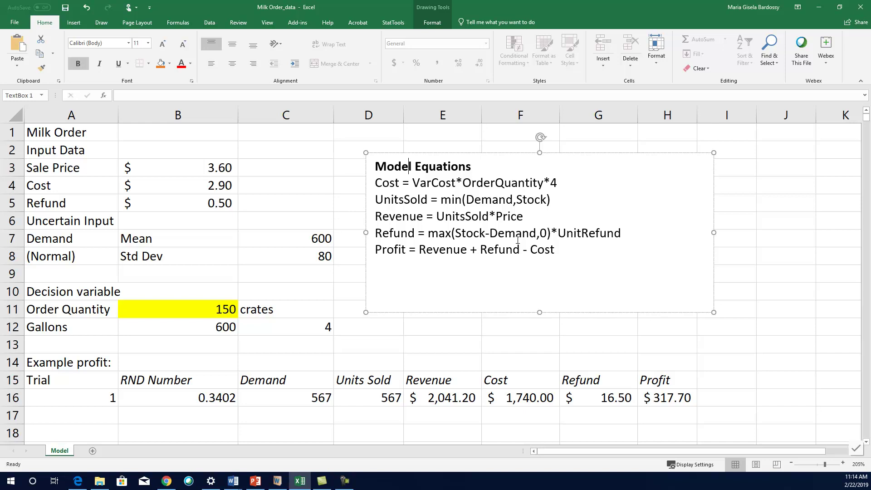
left_click(380, 251)
left_click(491, 287)
- Check the Units Sold, Revenue and Cost formulas in D16, E16 and F16
left_click(383, 396)
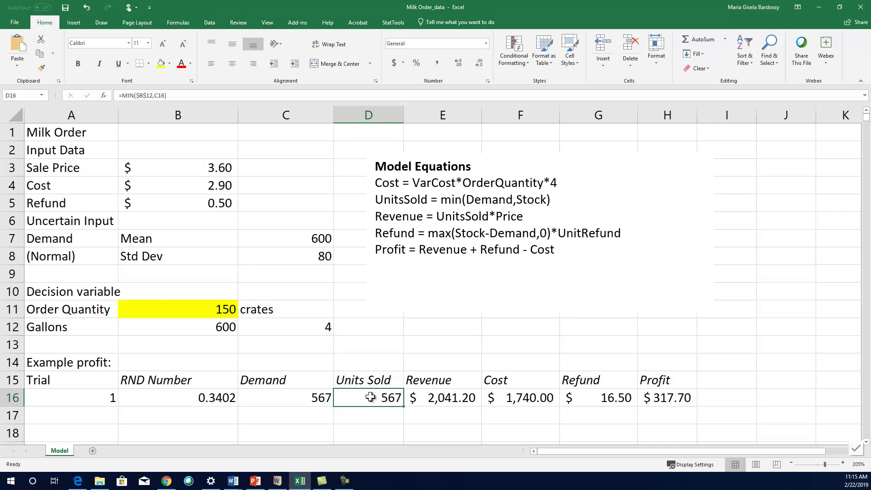
double_click(370, 397)
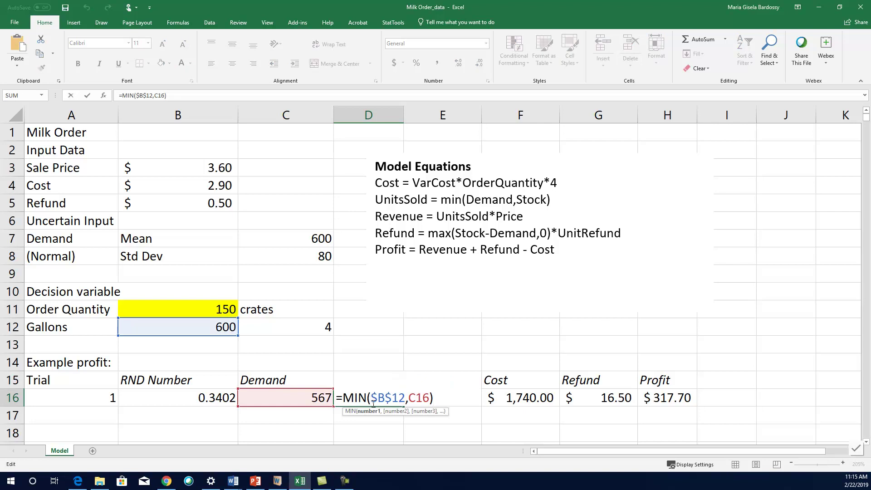
key("Return")
double_click(431, 397)
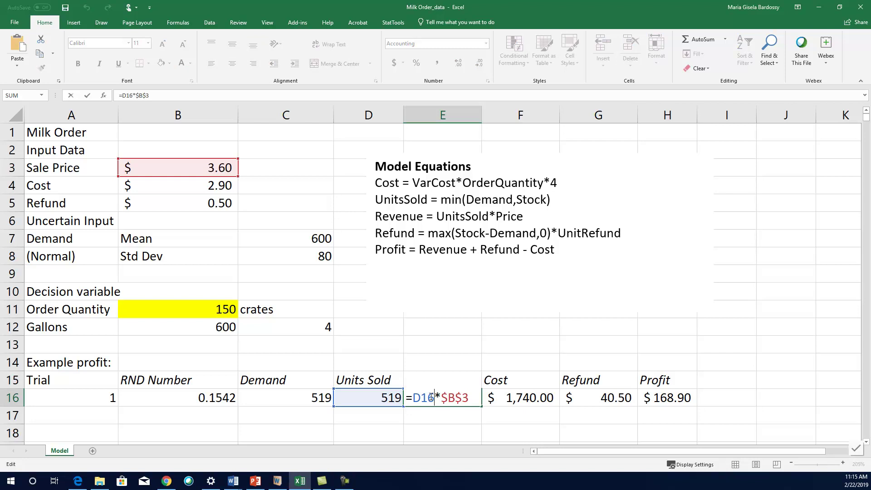
key("Return")
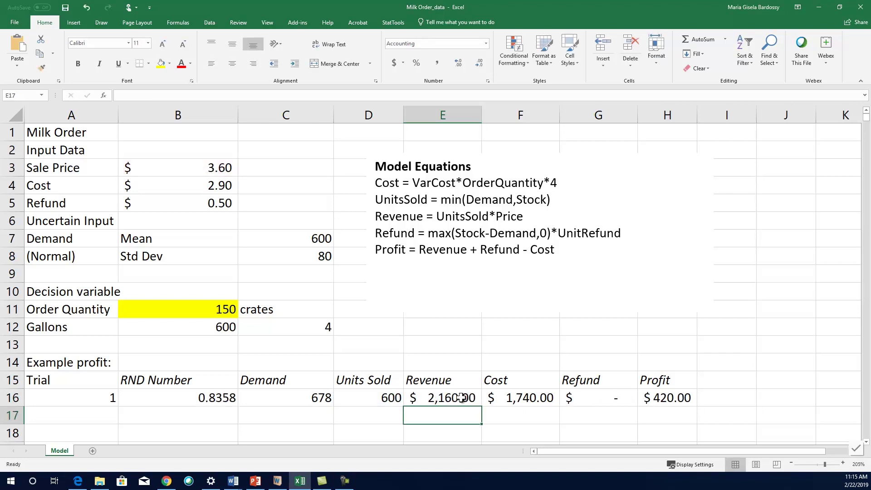
double_click(497, 395)
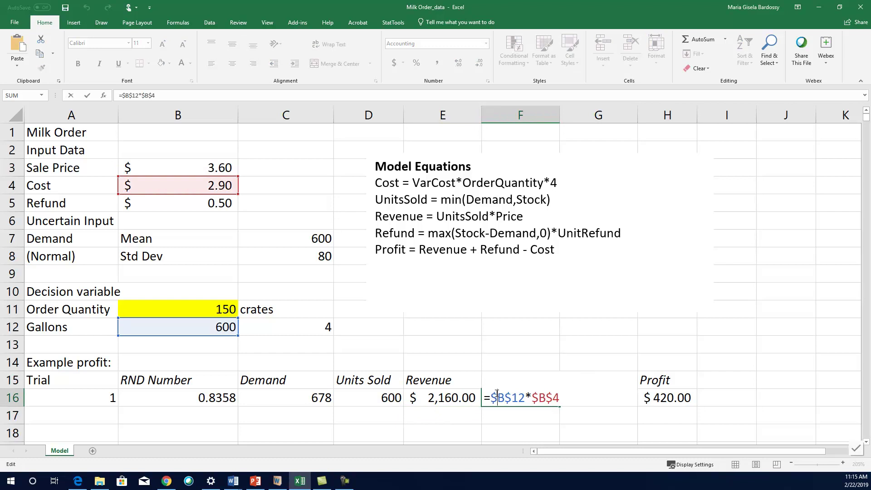
key("Return")
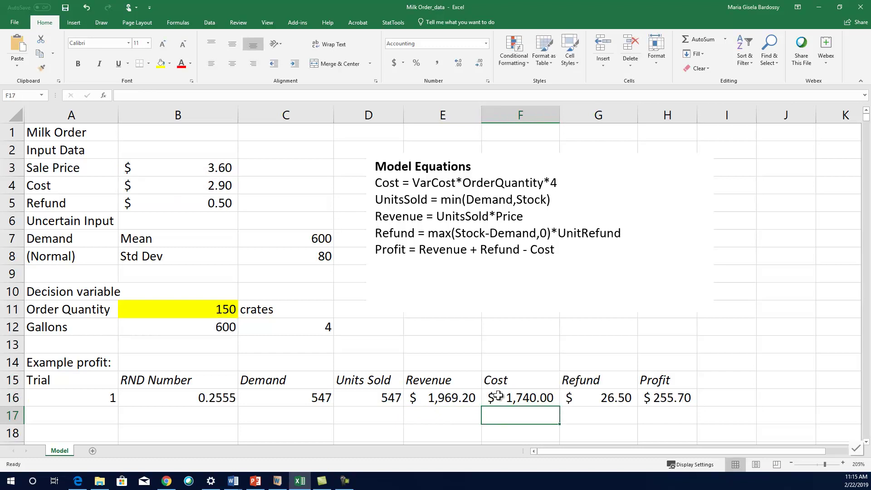
- Check the Refund formula in G16 and the Profit formula in H16, leaving profit $420.00
double_click(601, 395)
key("Return")
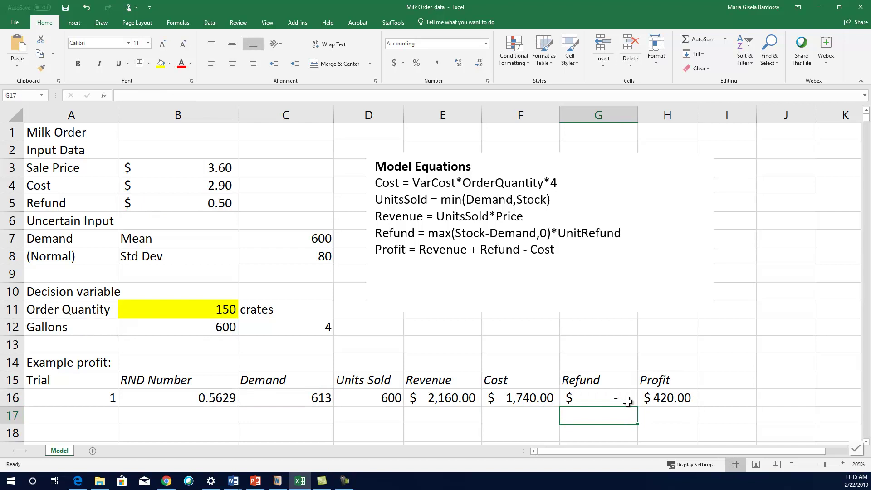
double_click(587, 399)
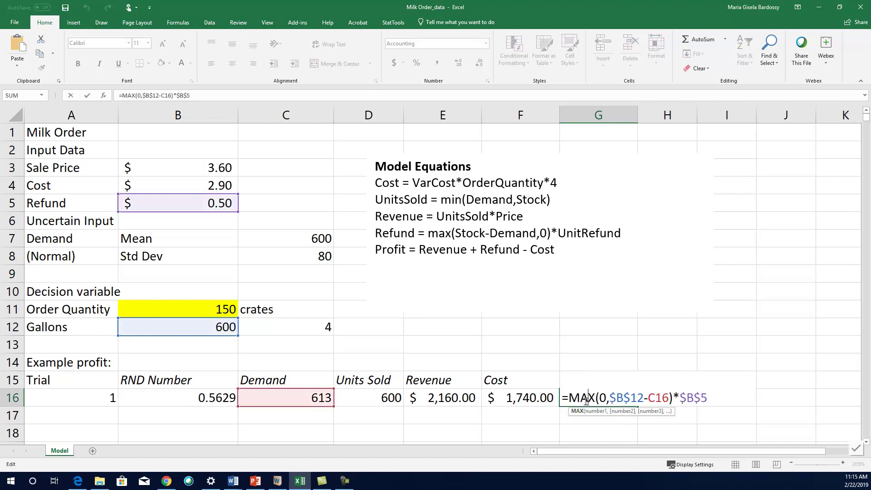
key("Return")
double_click(683, 398)
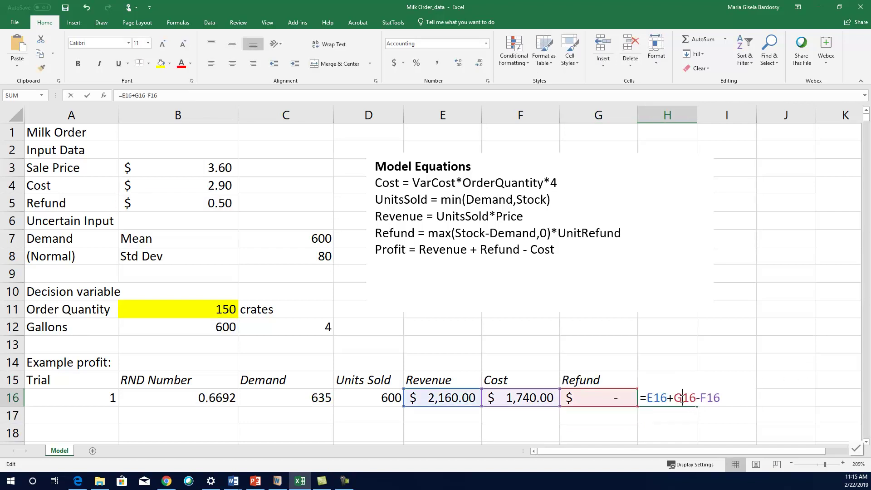
key("Return")
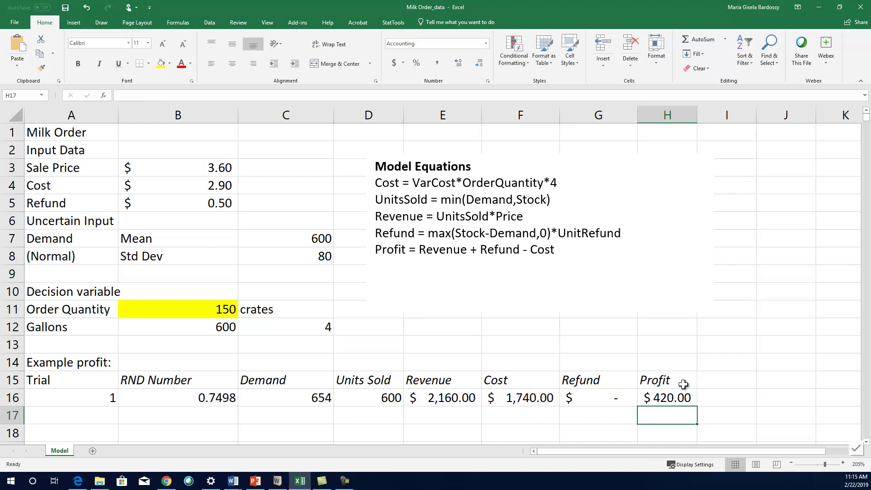
- Enter 6 in C17 to force a new random trial, then clear C17 again
left_click(276, 399)
key("Down")
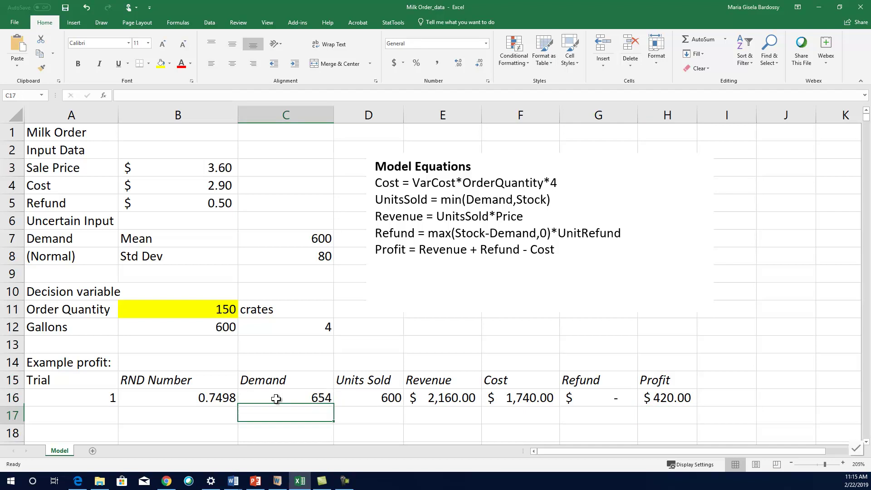
type("6")
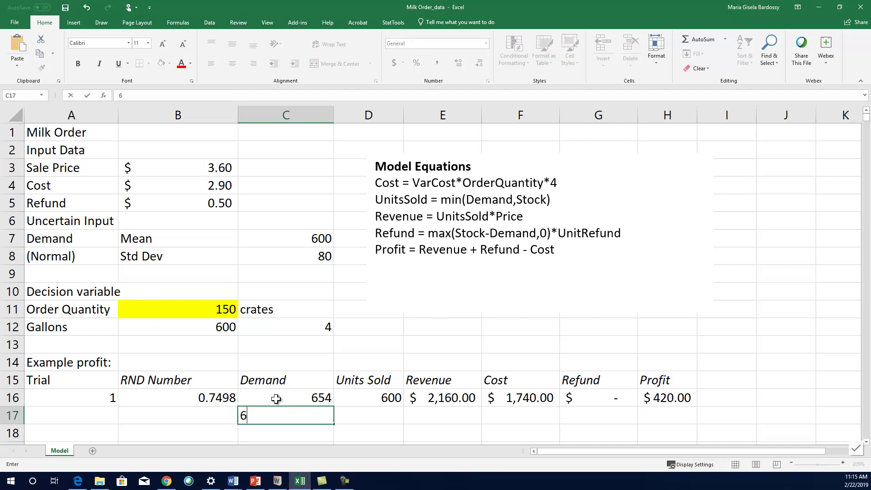
key("Return")
key("Up")
key("Delete")
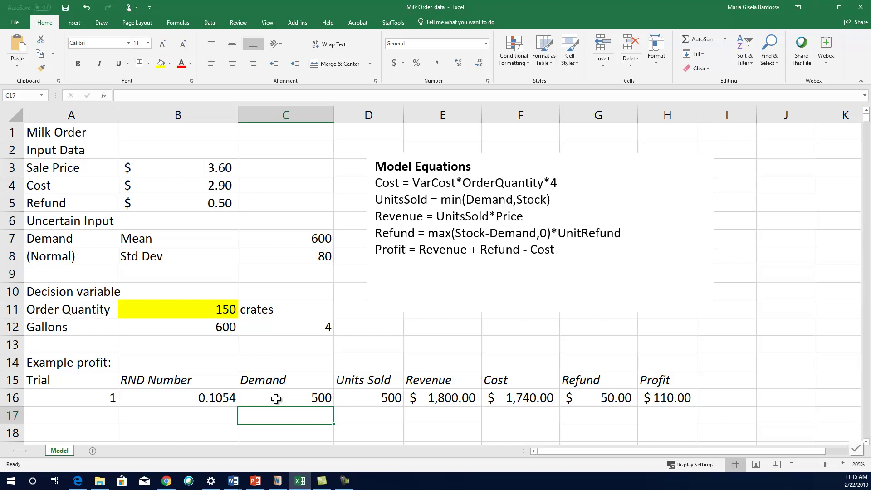
- Display C16's Demand formula =ROUND(NORM.INV(B16,$C$7,$C$8),0) and confirm it unchanged
left_click(276, 399)
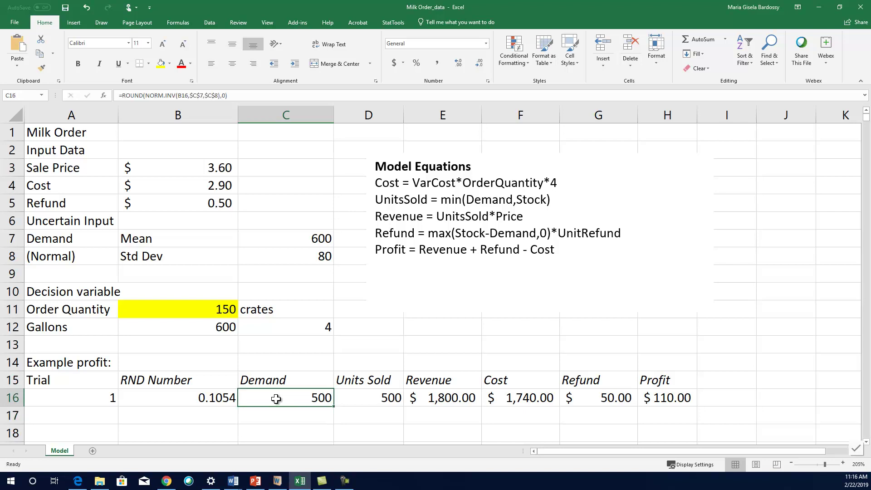
double_click(276, 399)
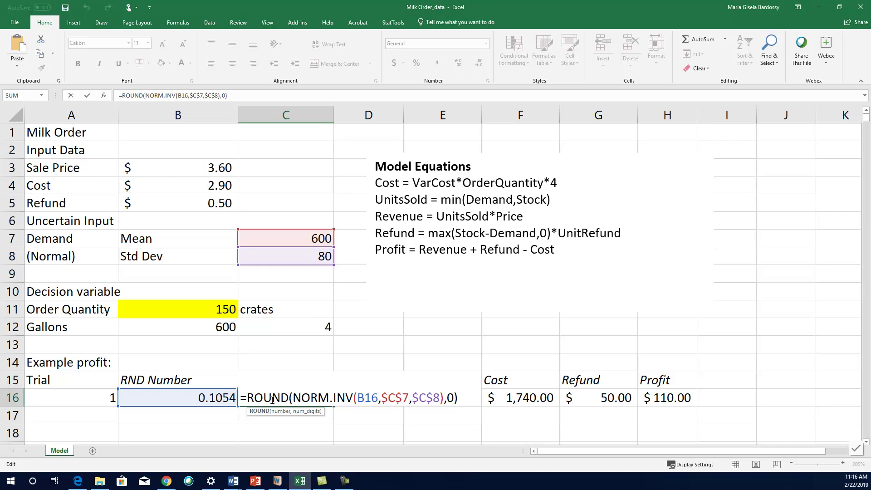
key("Return")
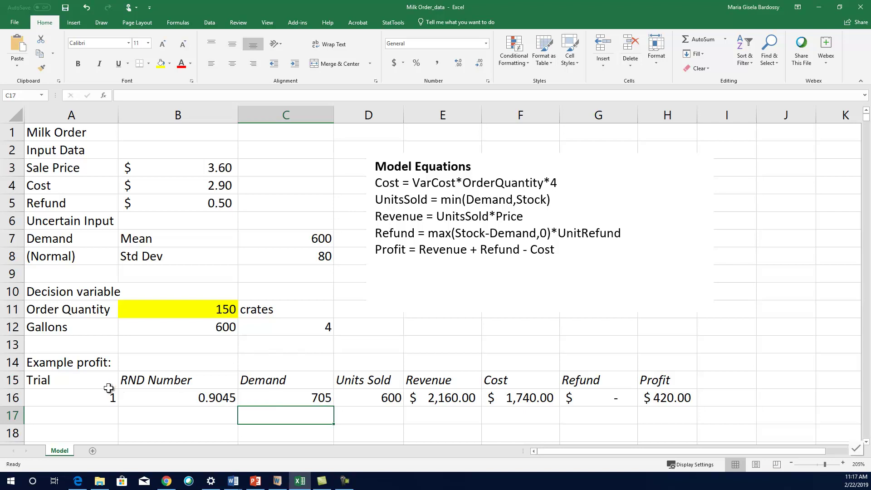
- Fill the Trial column from A16 down as a linear series of trial numbers
left_click(97, 394)
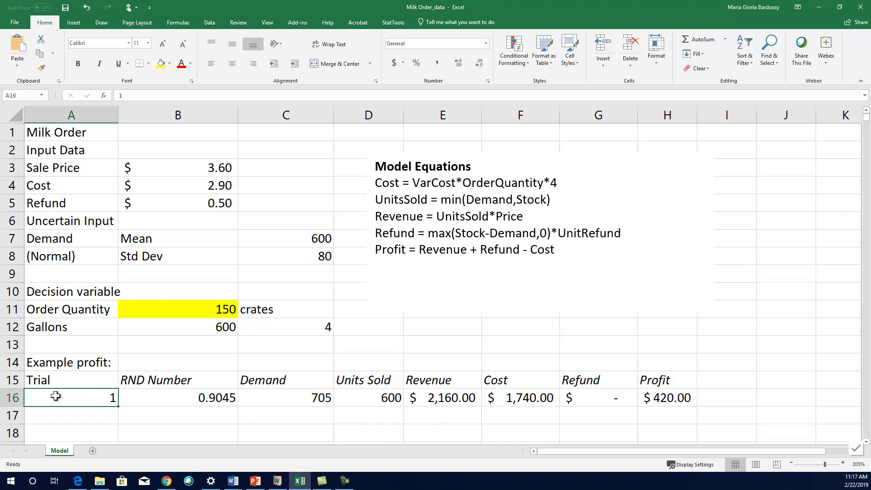
left_click(702, 55)
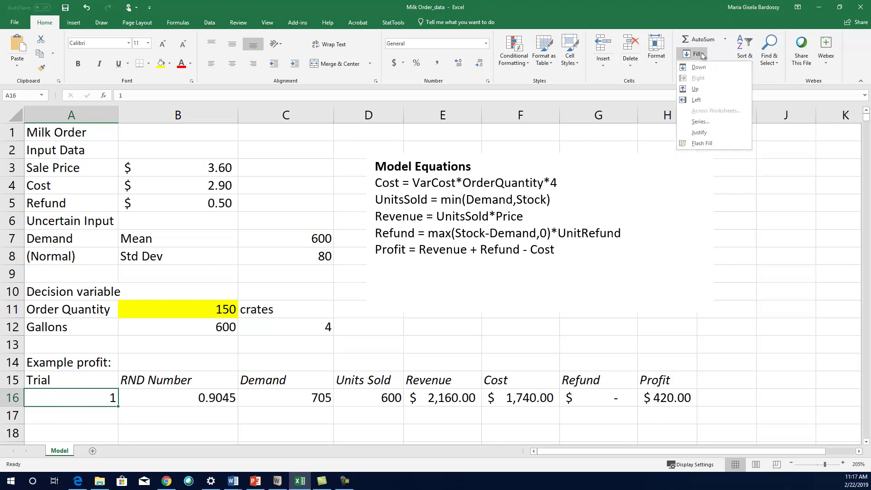
left_click(711, 122)
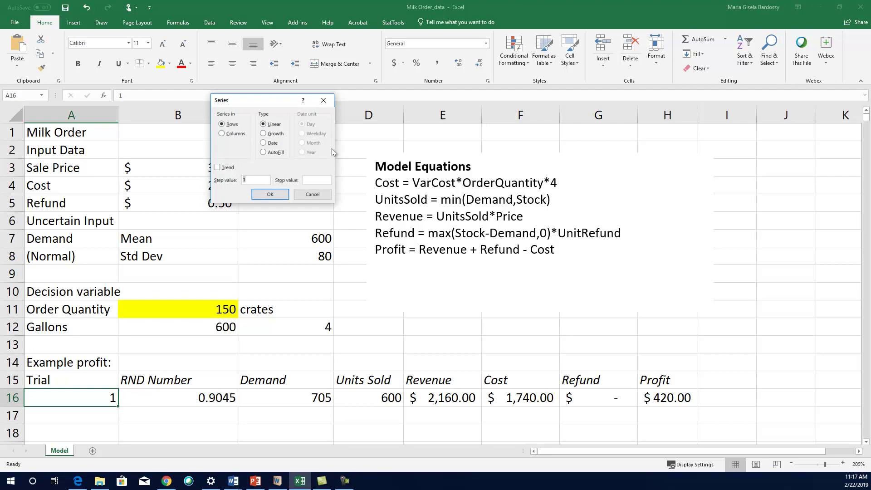
left_click(222, 134)
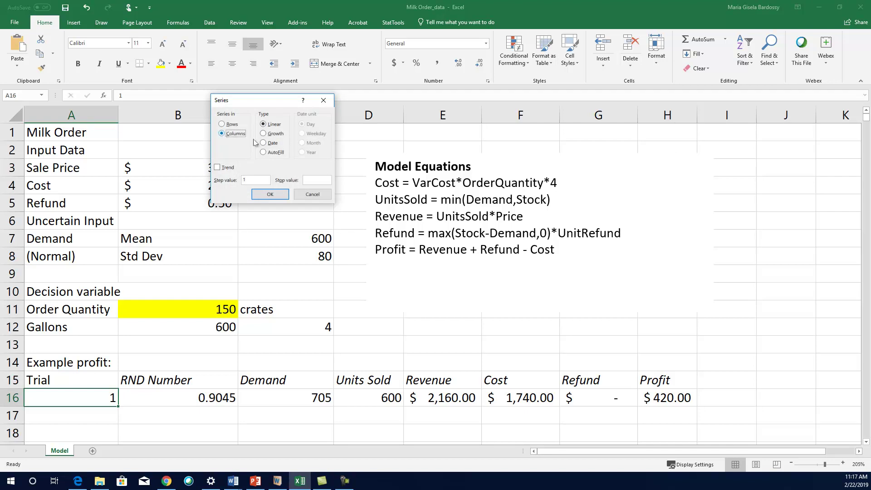
left_click(313, 176)
type("1000")
left_click(279, 194)
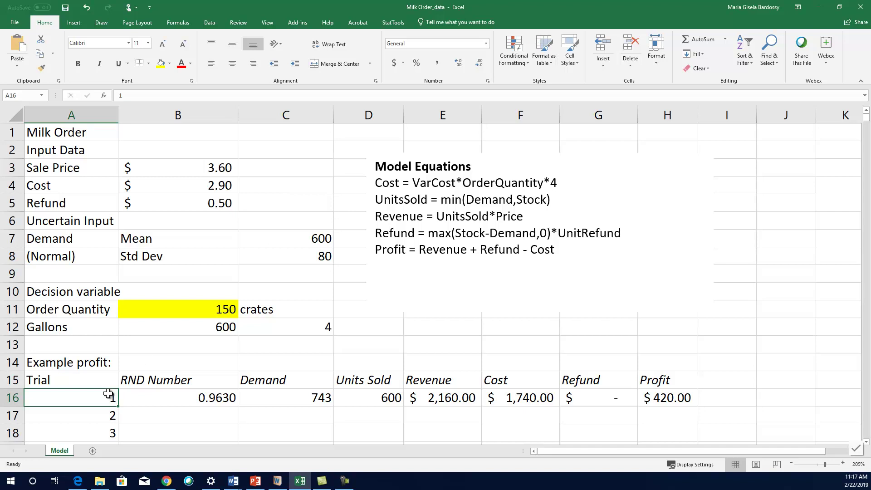
- Jump to the last trial number, 1000, in cell A1015
scroll(108, 394, "down", 2)
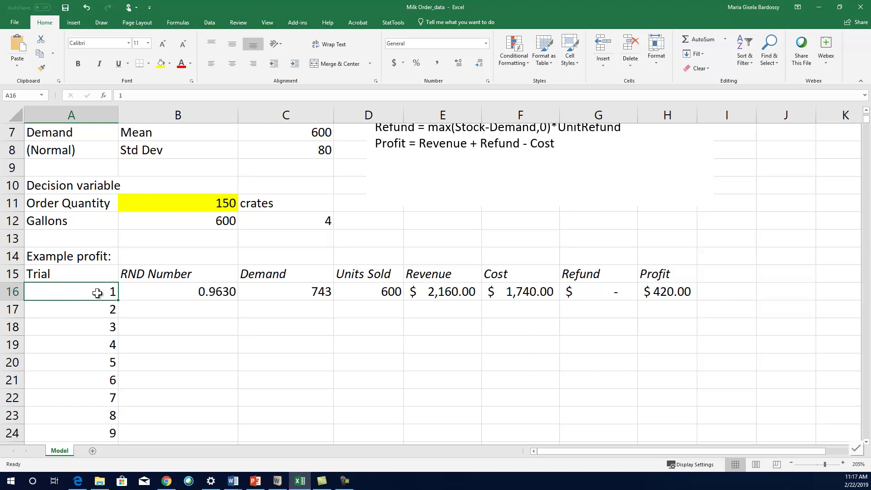
key("End")
key("Down")
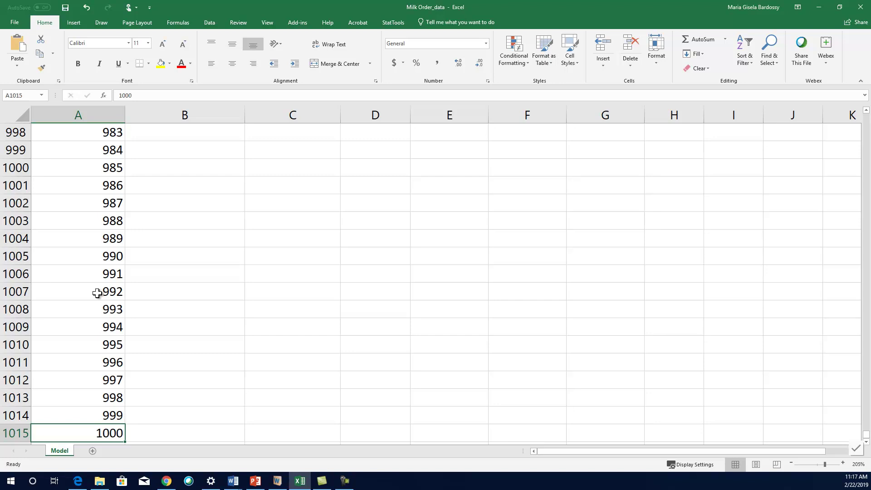
- Copy trial 1's formulas in B16:H16 down through row 1015 with the fill handle
key("End")
key("Up")
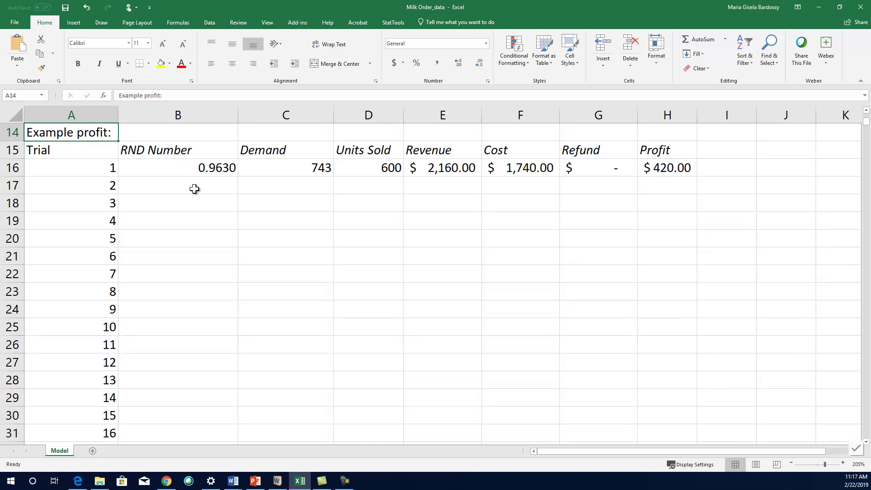
scroll(194, 189, "up", 1)
left_click(198, 220)
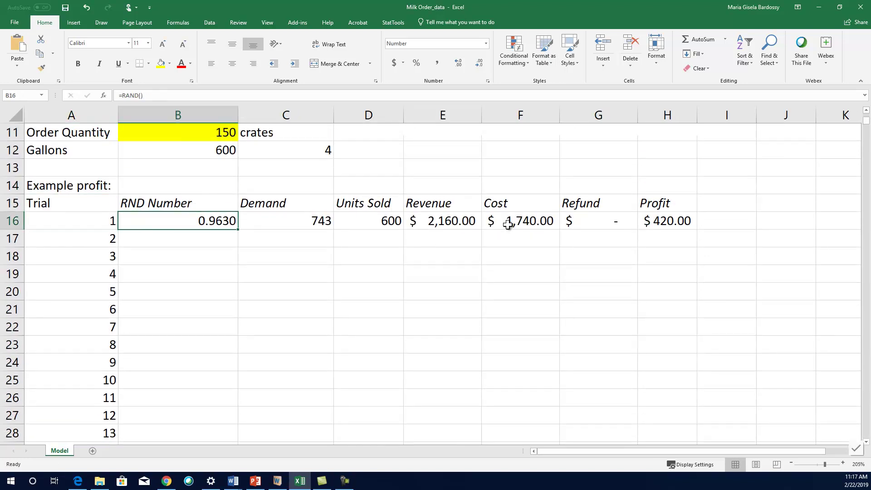
left_click(666, 221, "shift")
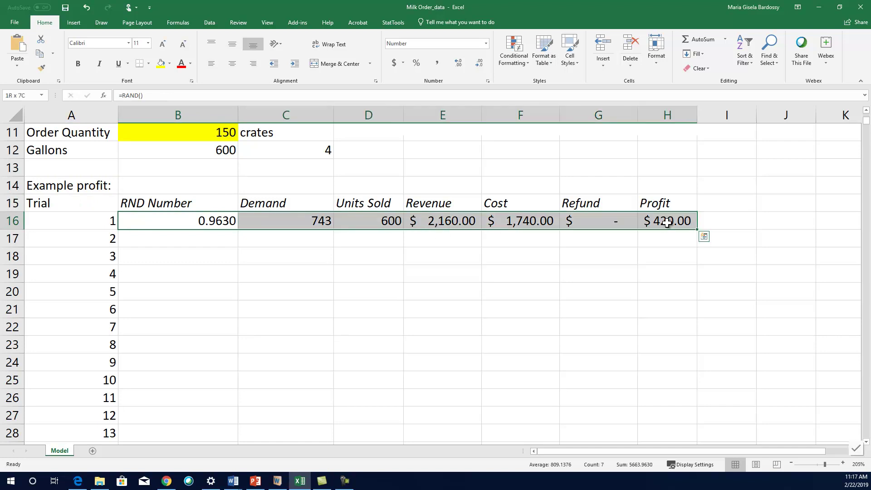
double_click(699, 232)
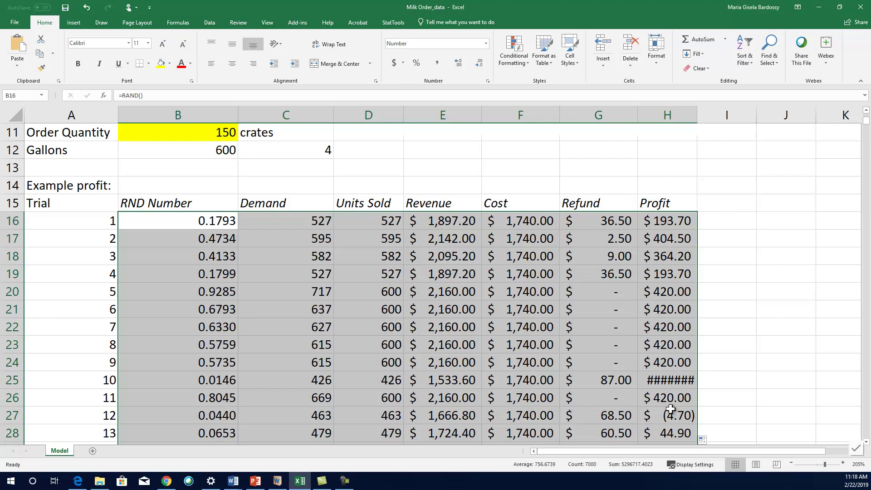
- Select the Demand column from header C15 down to C1015
left_click(345, 274)
left_click(288, 204)
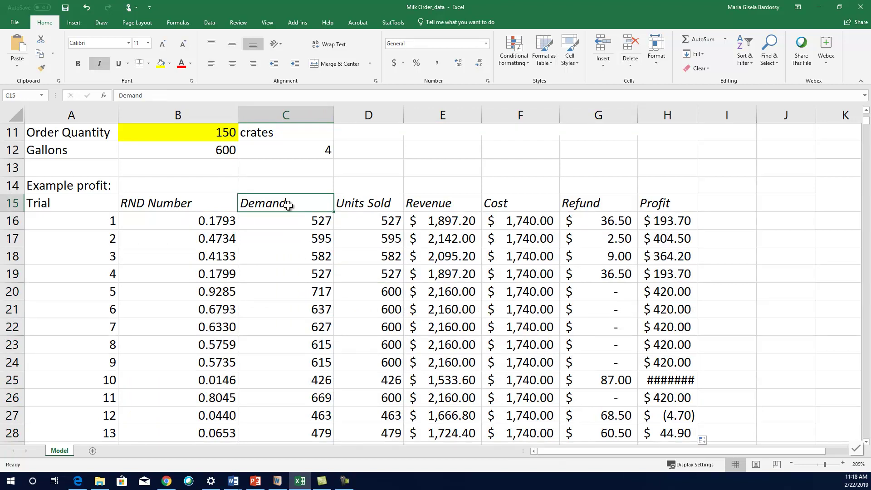
key("ctrl+shift+Down")
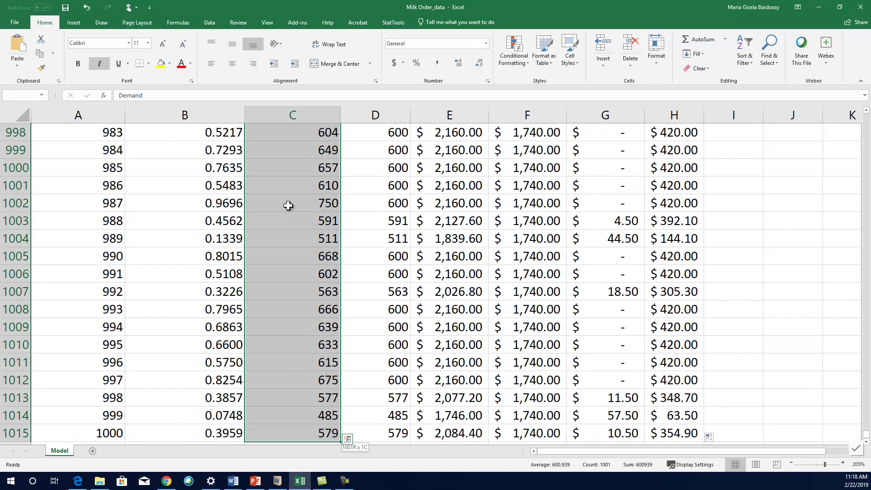
- Insert a Histogram statistic chart of the 1000 Demand values and start moving it
left_click(74, 23)
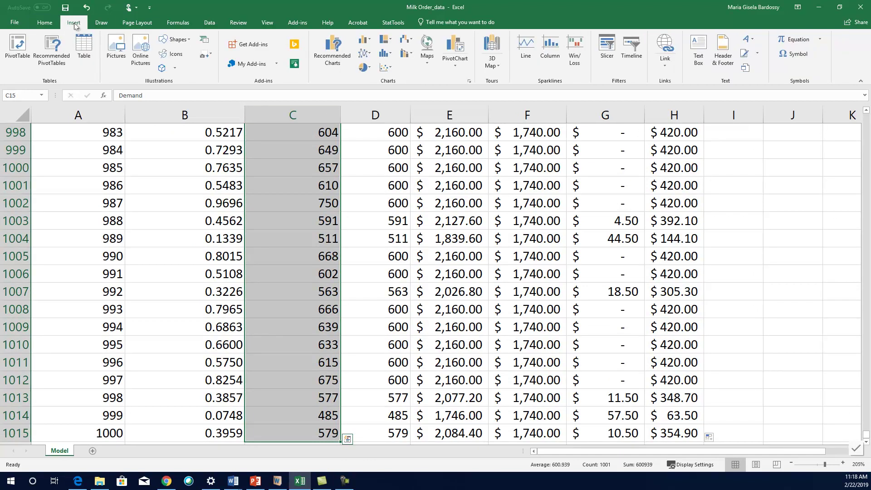
left_click(385, 54)
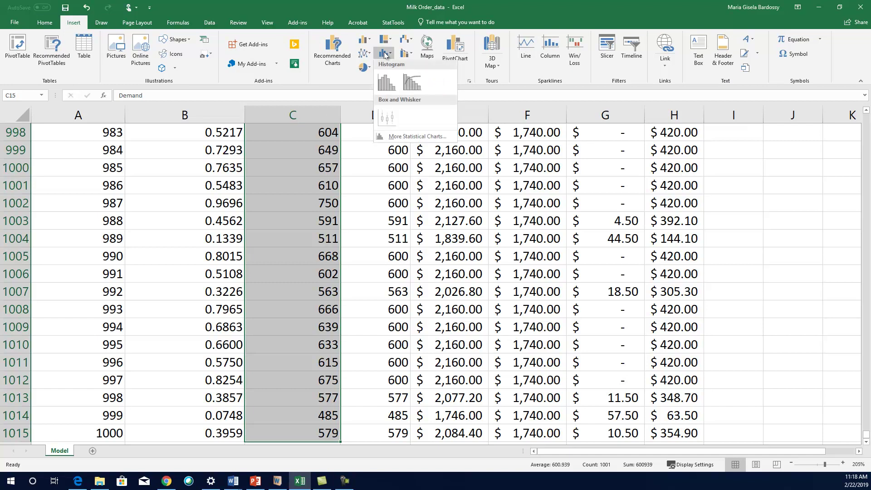
left_click(393, 77)
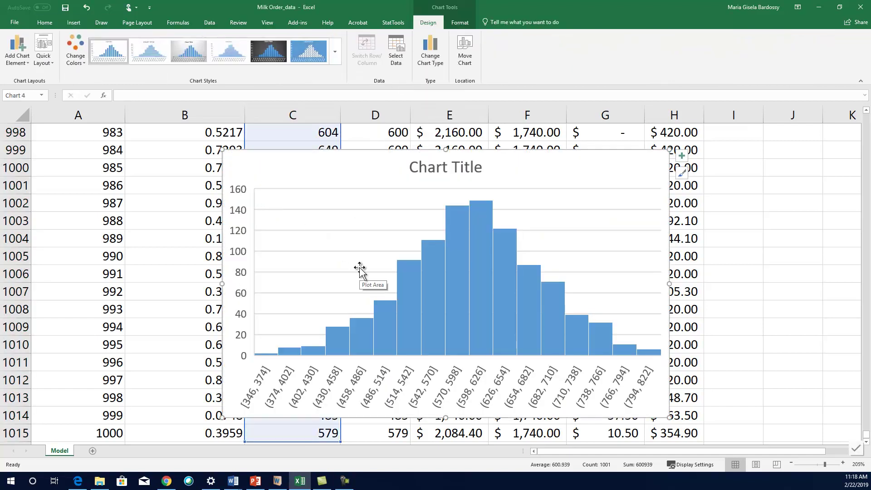
right_click(329, 174)
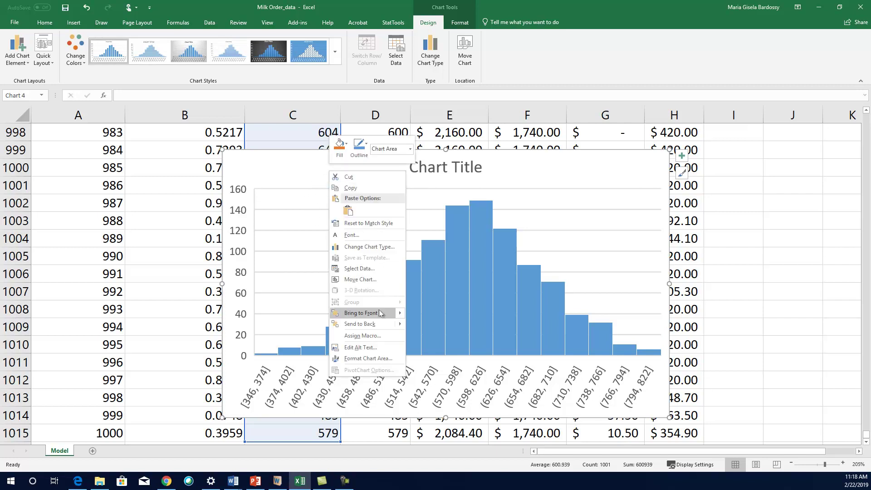
left_click(381, 279)
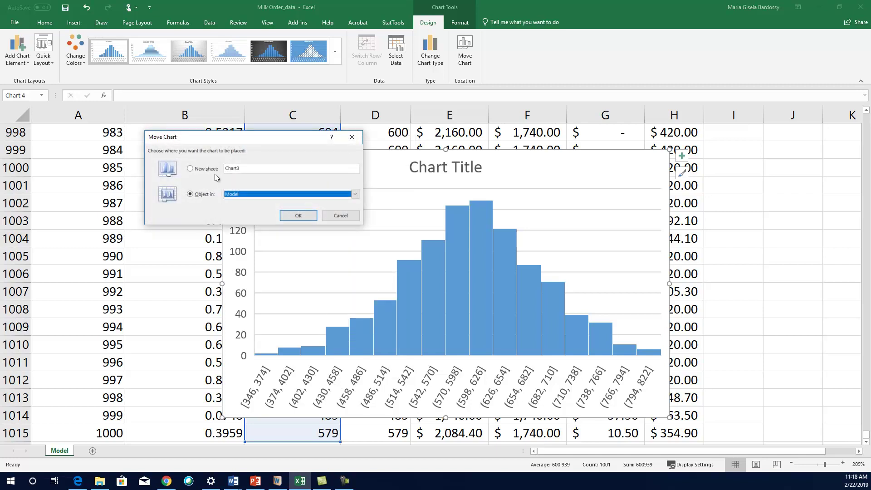
- Move the histogram to sheet Chart3, title it 'Histogram Simulated Demand', and read its bar values
left_click(298, 215)
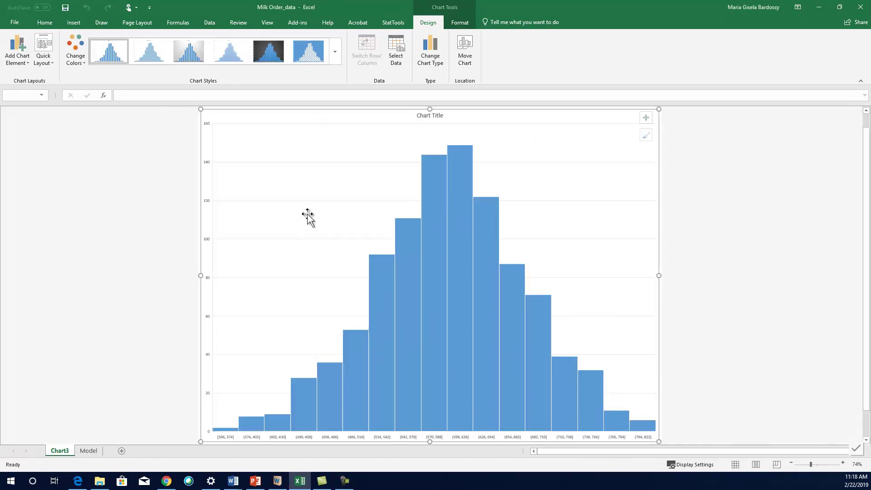
left_click(440, 116)
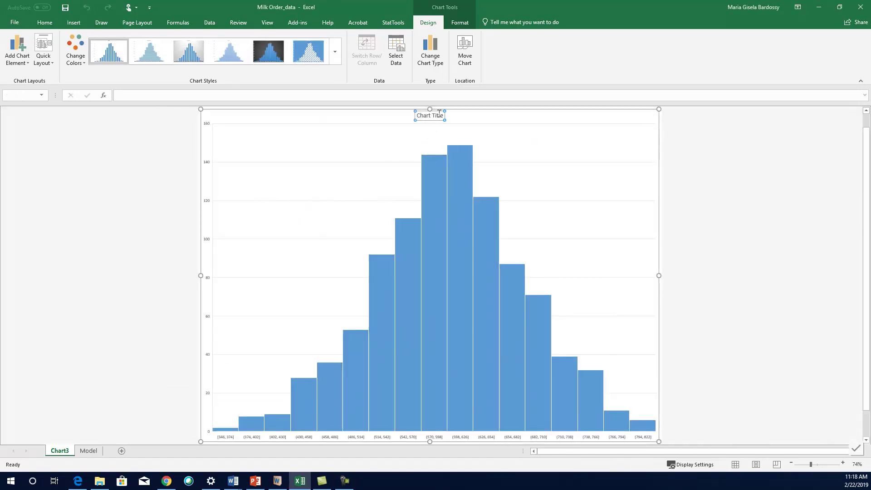
double_click(440, 116)
key("BackSpace")
key("BackSpace")
key("BackSpace")
key("BackSpace")
key("BackSpace")
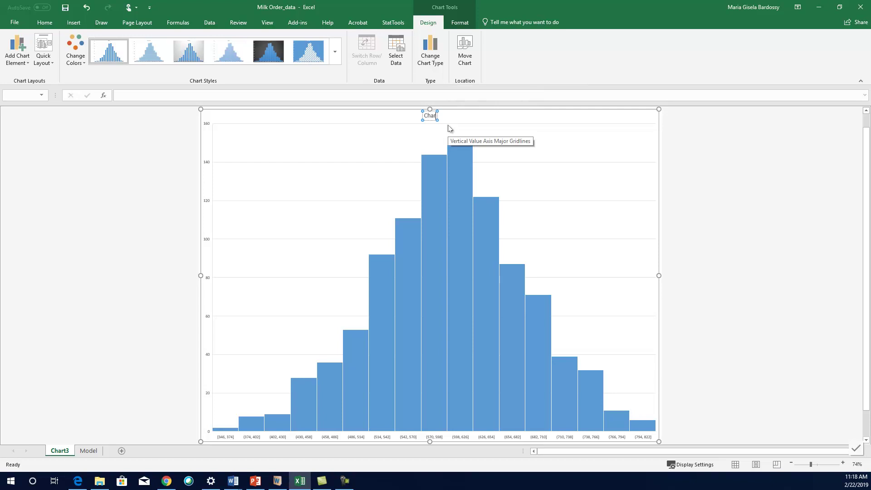
key("BackSpace")
key("BackSpace")
type("Histogram D")
key("BackSpace")
type("Simulated Demand")
left_click(477, 226)
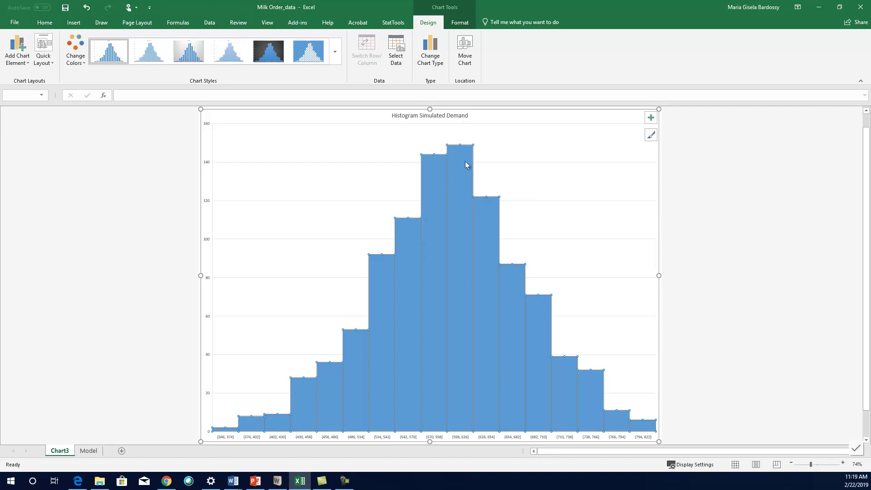
mouse_move(461, 160)
mouse_move(464, 433)
mouse_move(498, 362)
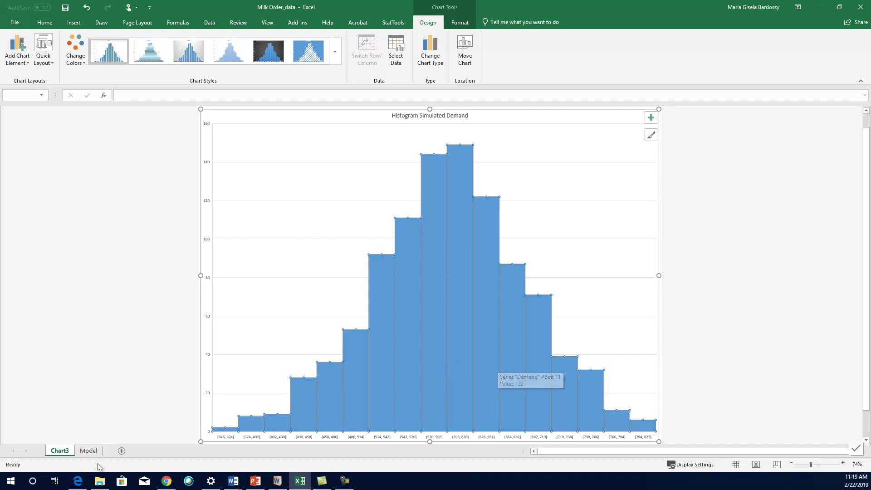
- On the Model sheet, select the Profit column from H15 down to trial 1000
left_click(88, 451)
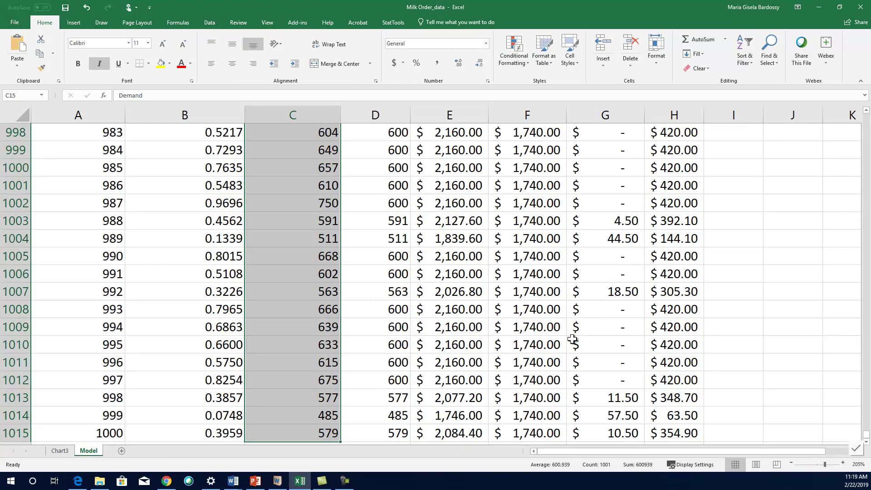
scroll(614, 303, "up", 20)
scroll(613, 303, "up", 12)
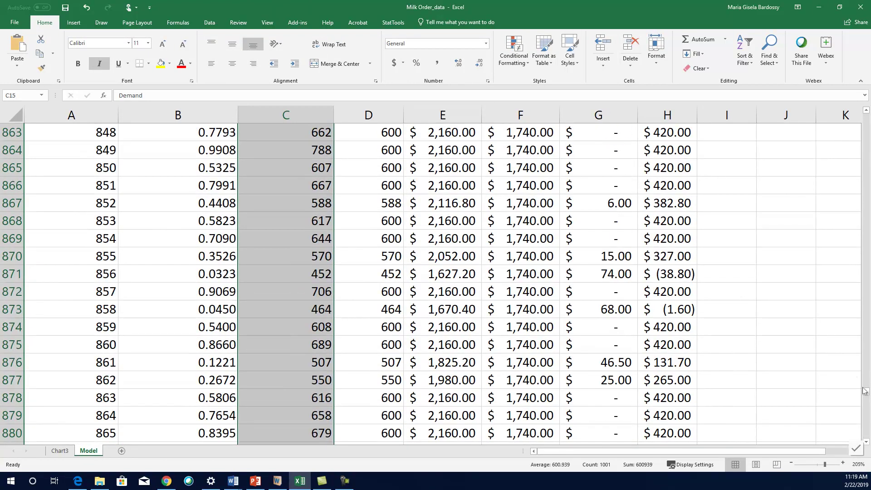
left_click_drag(866, 326, 867, 117)
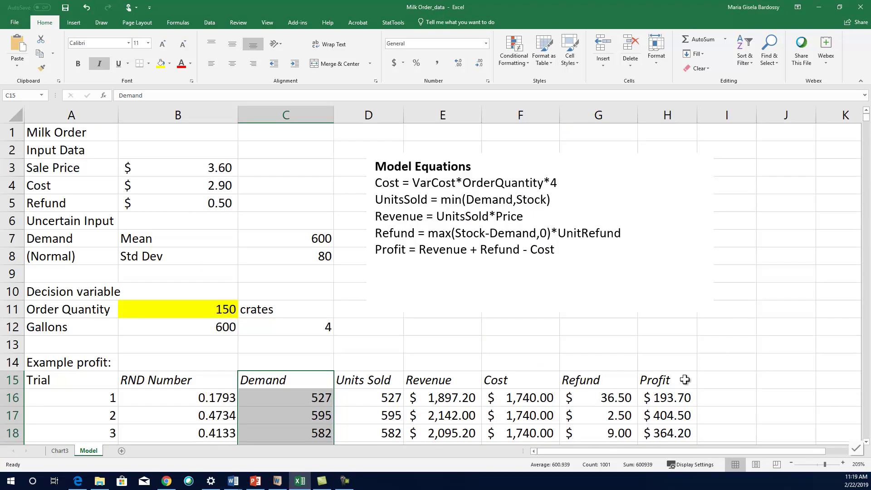
left_click(663, 379)
scroll(699, 366, "down", 2)
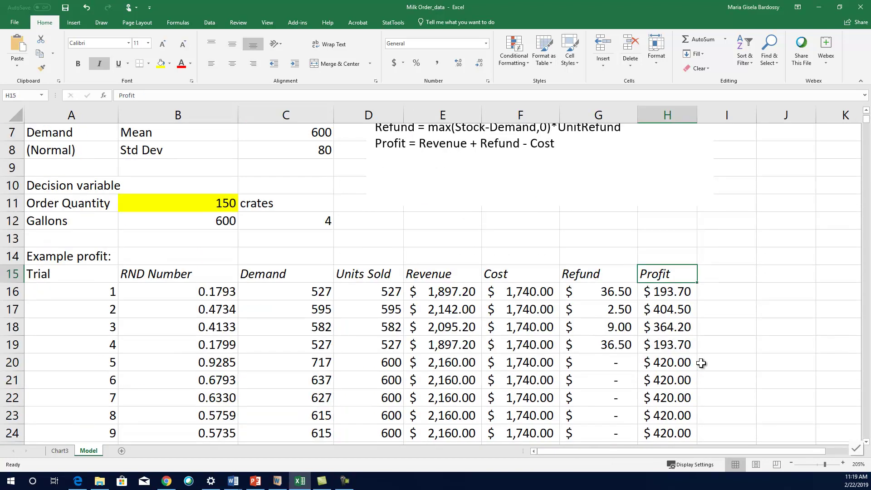
key("End")
key("shift+Down")
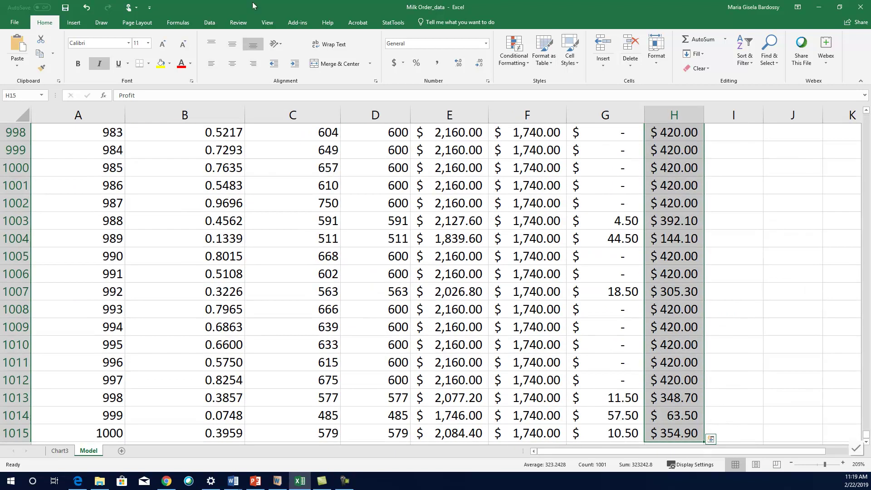
- Insert a histogram of the Profit values and move it to a new chart sheet, Chart4
left_click(73, 23)
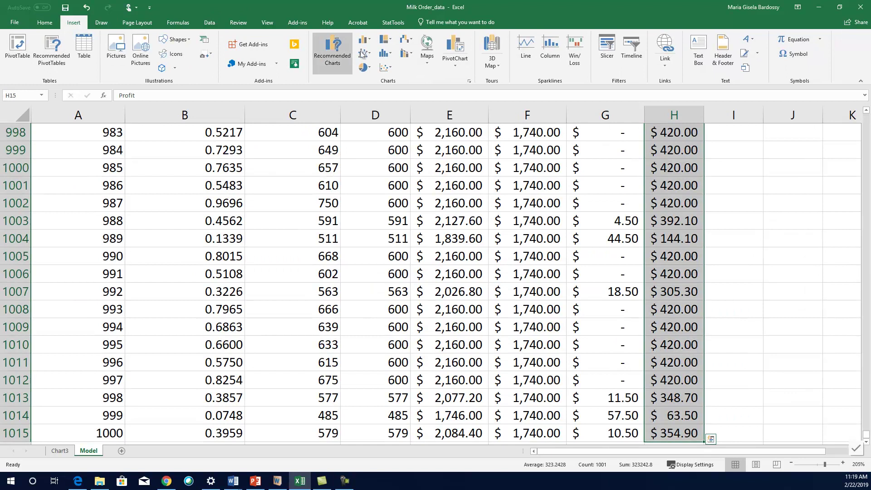
left_click(389, 54)
left_click(387, 86)
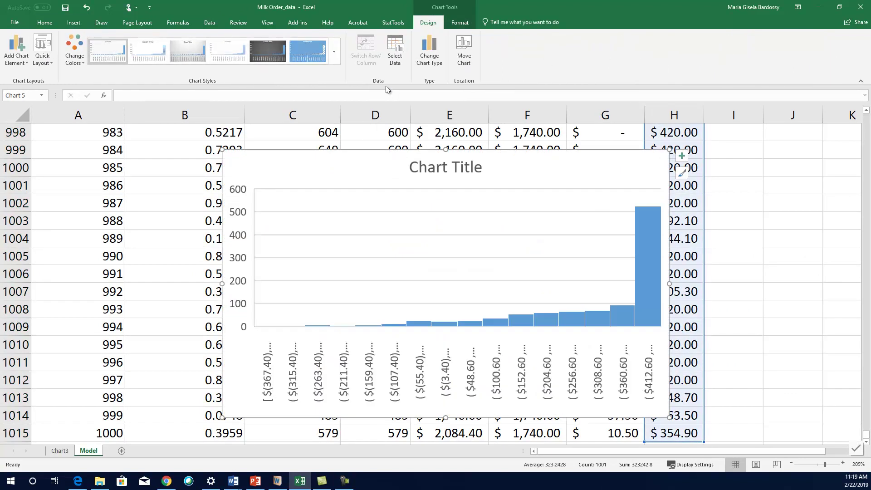
right_click(376, 168)
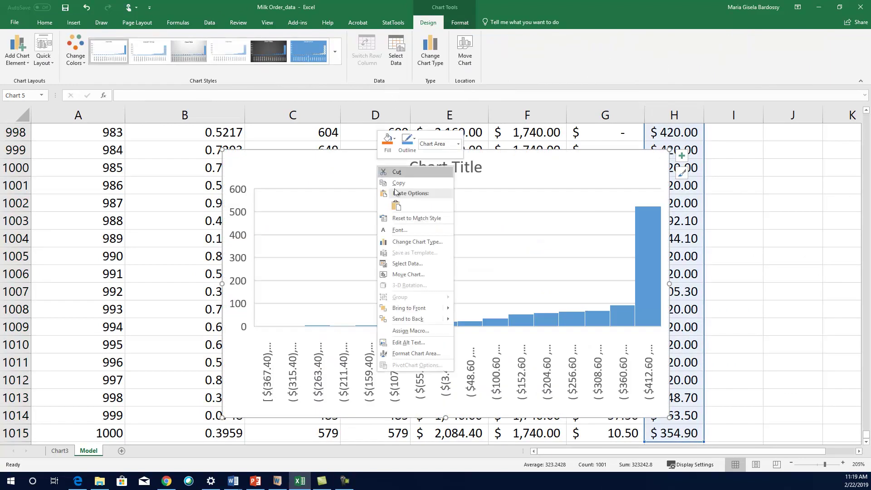
left_click(416, 275)
left_click(229, 166)
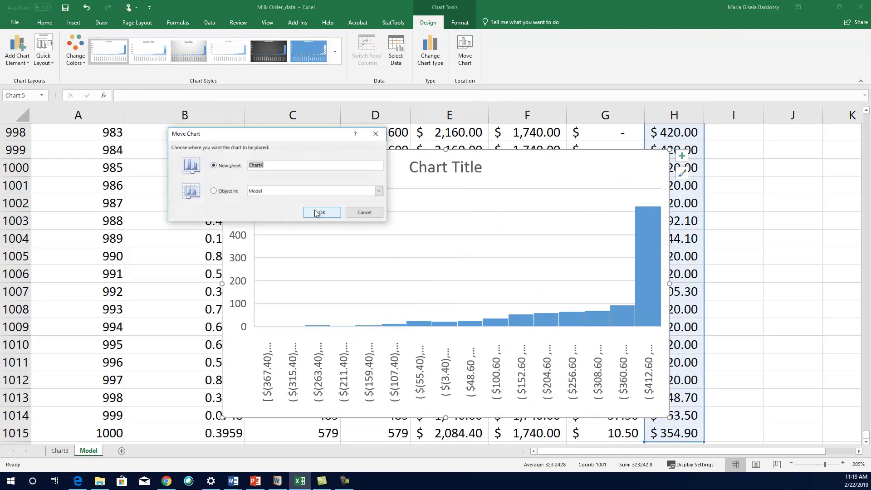
left_click(315, 211)
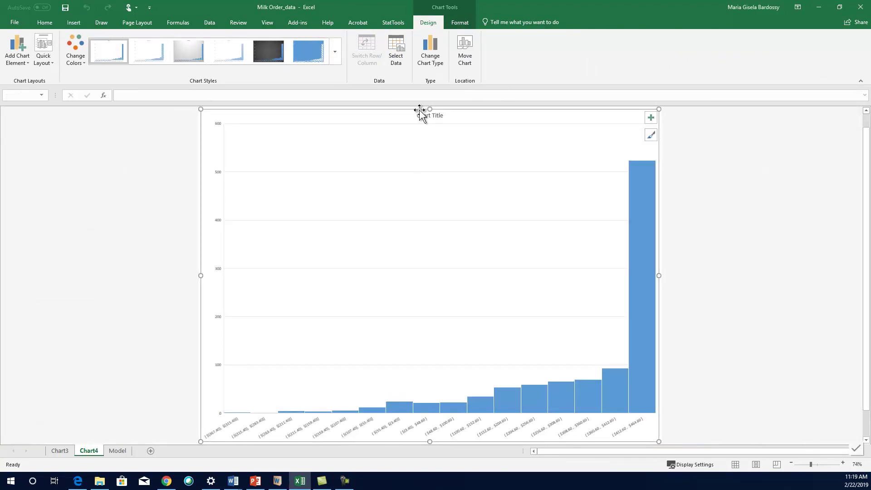
- Replace the default 'Chart Title' with 'Histogram of Simulated Profit' on a single line
left_click(427, 117)
double_click(427, 116)
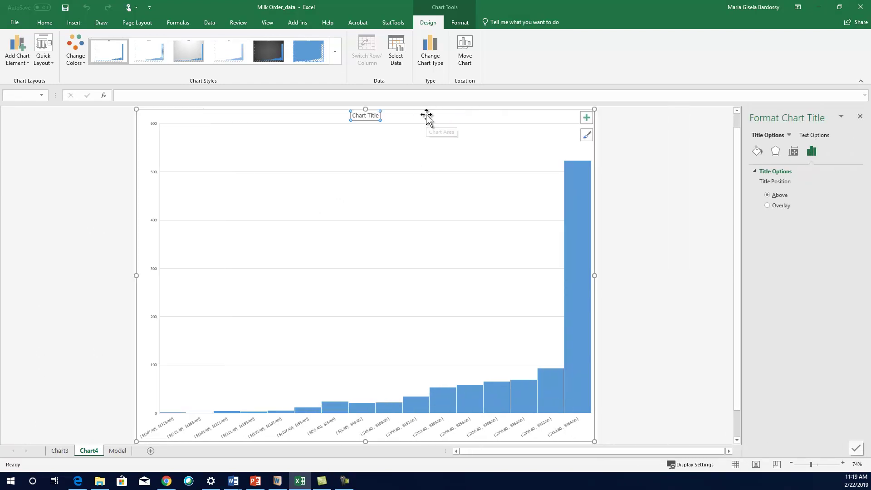
left_click(379, 116)
key("BackSpace")
key("BackSpace")
key("BackSpace")
key("BackSpace")
key("BackSpace")
key("BackSpace")
key("BackSpace")
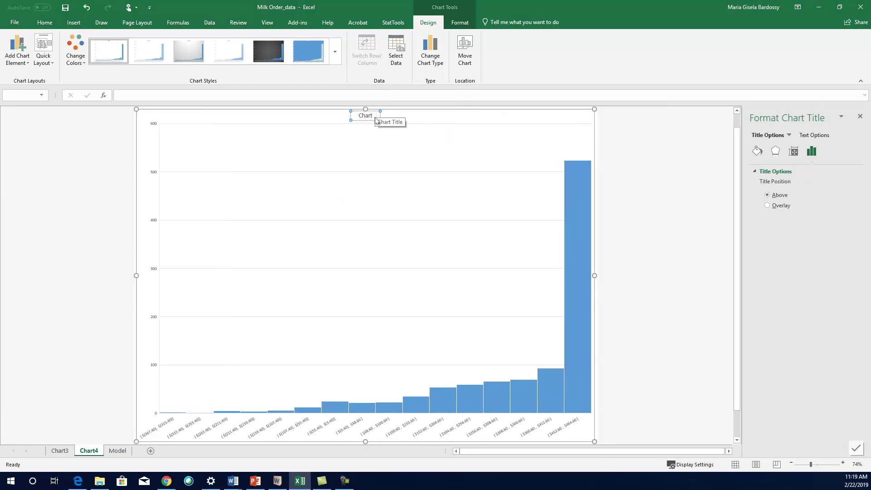
key("BackSpace")
key("BackSpace")
key("BackSpace")
key("BackSpace")
type("H")
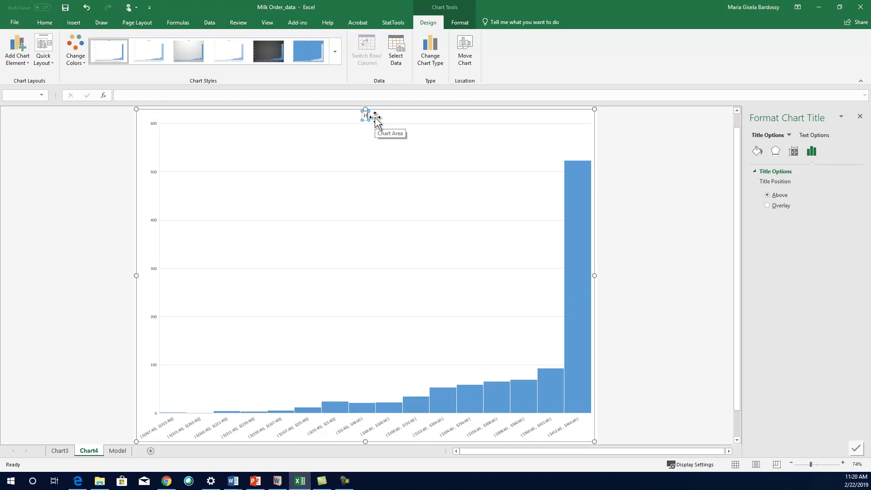
type("istogram of")
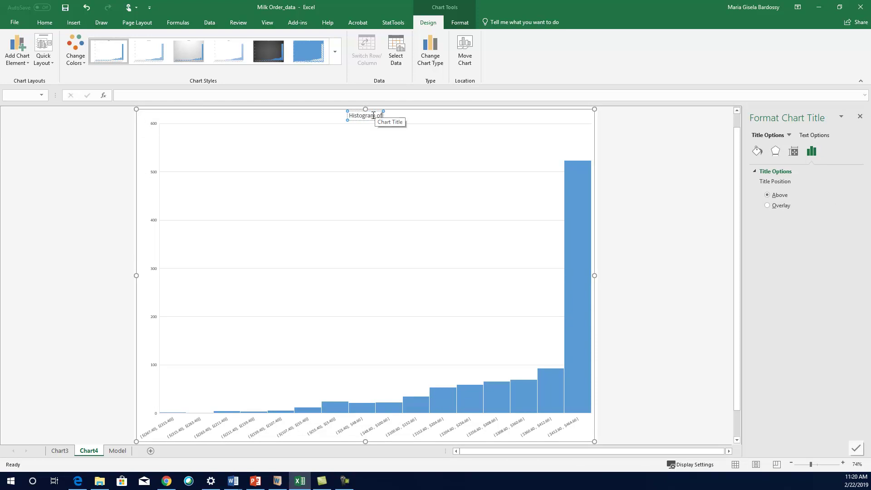
type(" Simulated Profi")
type("t")
key("Return")
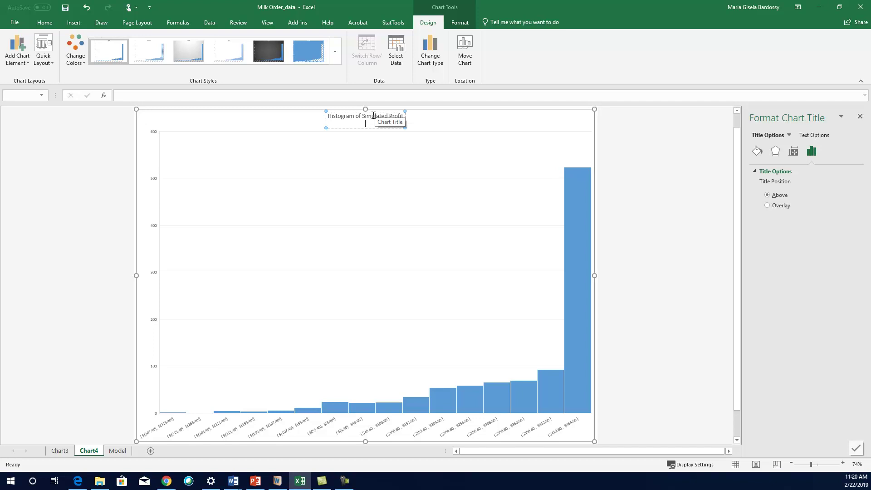
key("BackSpace")
left_click(374, 209)
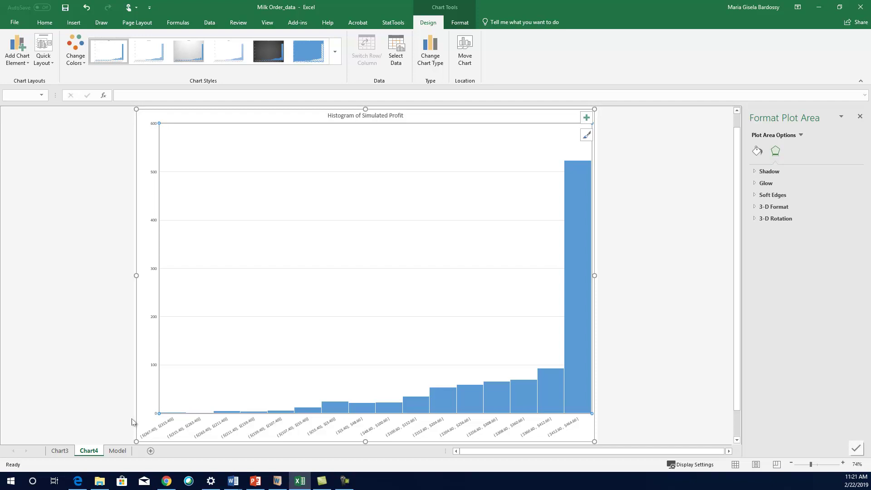
- Go to the top of the Model sheet and close the Format Shape pane
left_click(119, 451)
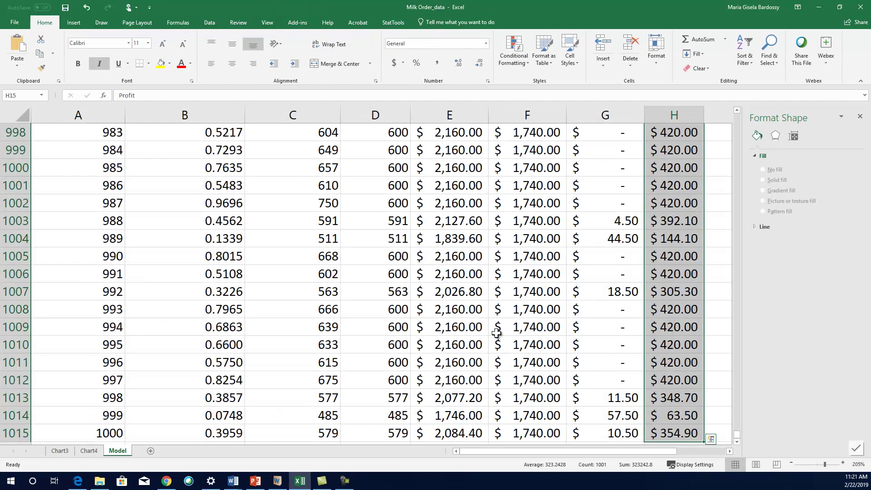
scroll(496, 334, "up", 12)
scroll(496, 333, "up", 20)
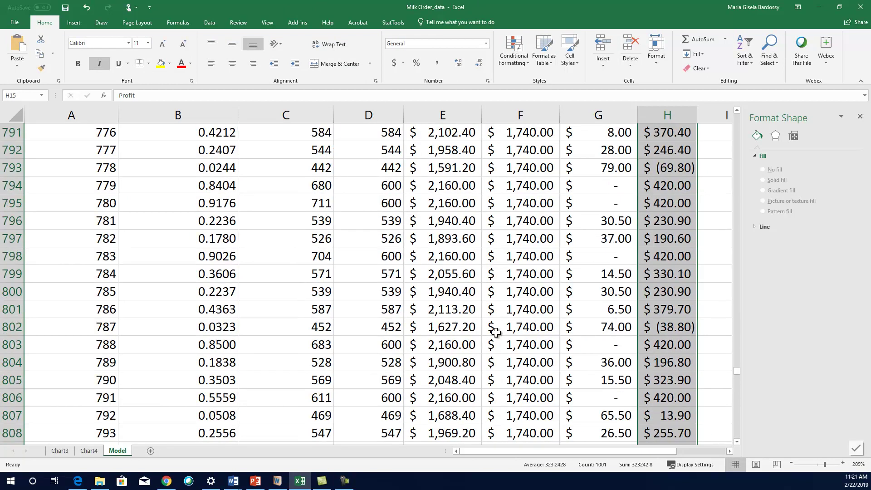
left_click_drag(737, 360, 727, 126)
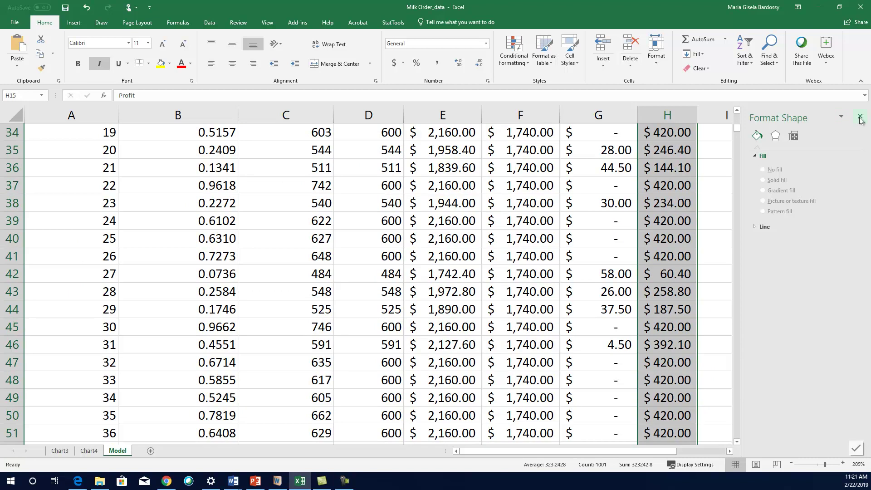
left_click(860, 116)
scroll(815, 181, "up", 11)
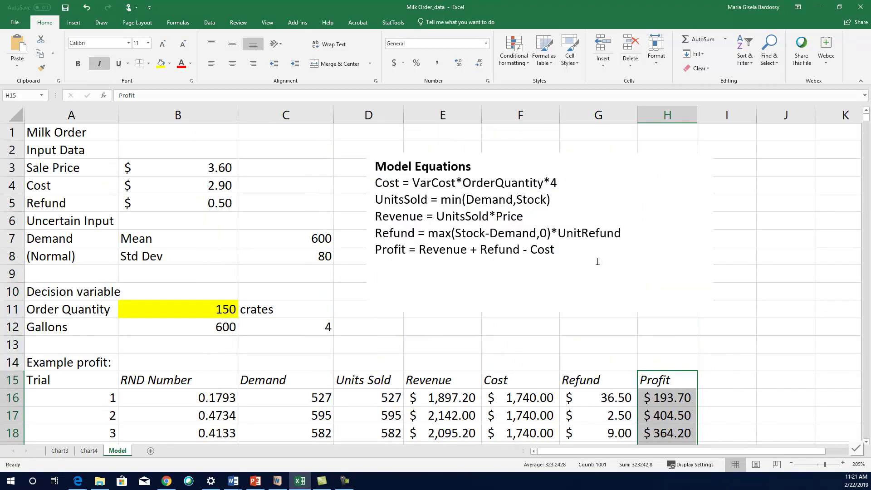
- Move the Model Equations box to columns H–K and label E4 'Stats'
left_click(563, 309)
left_click_drag(508, 315, 811, 292)
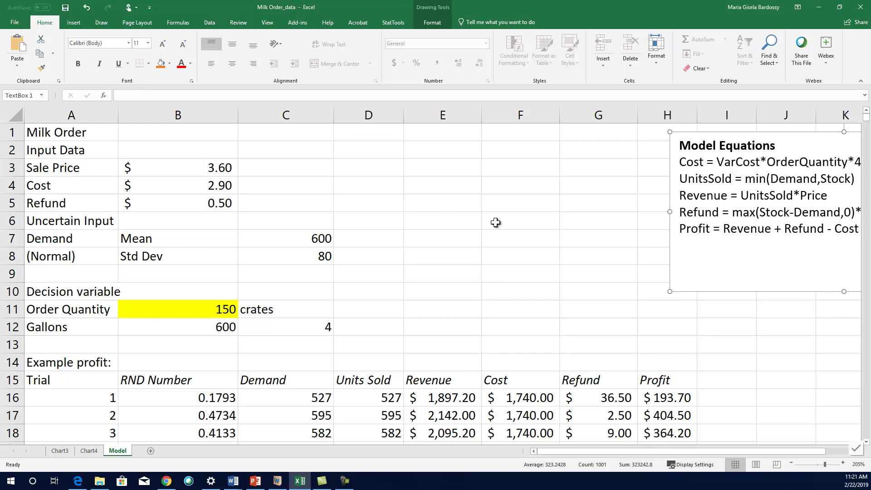
left_click(473, 186)
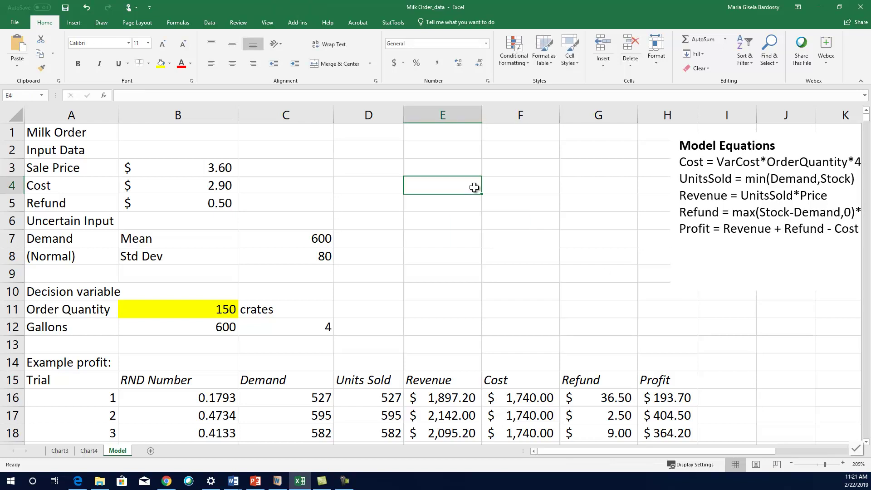
type("Stats")
key("Return")
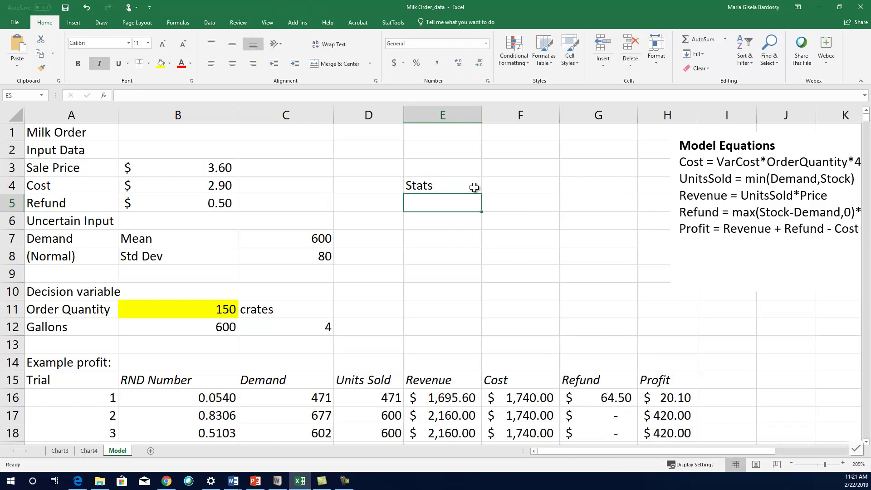
- Enter labels Avg Profit, SD Profit and P(Profit <0) in E5:E7, then select F5
type("Avg")
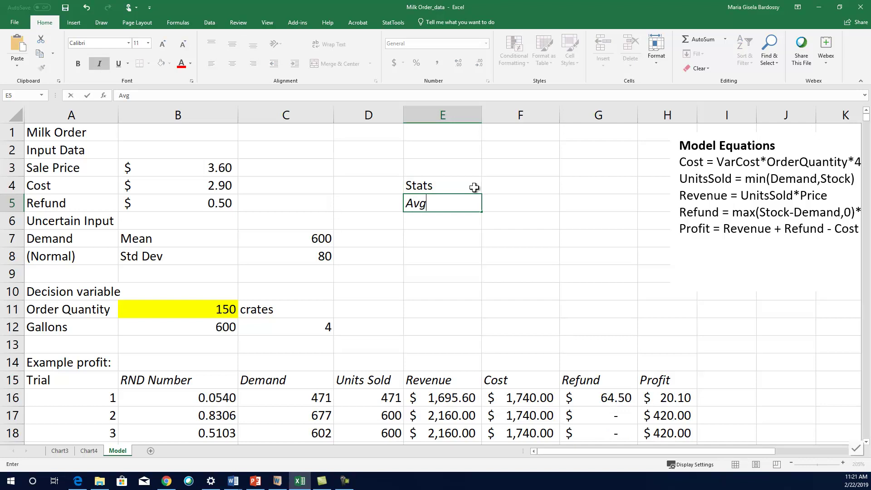
type(" Profit")
key("Return")
type("Avg ")
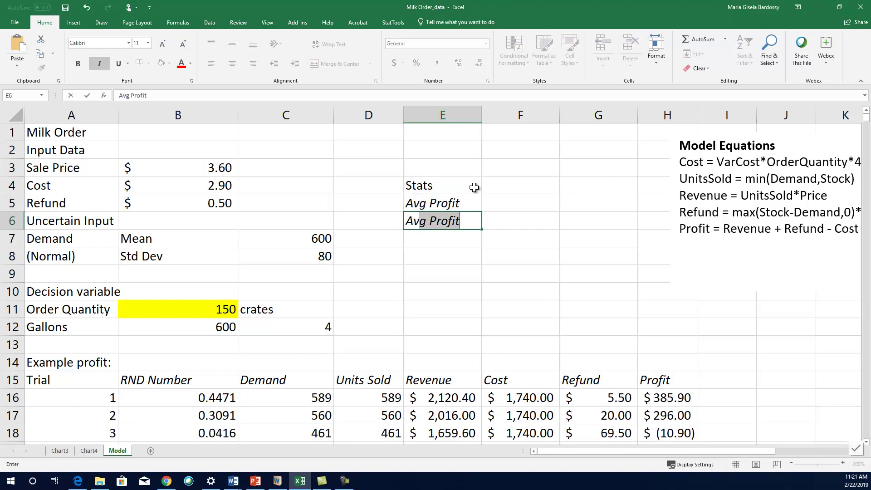
type("SD")
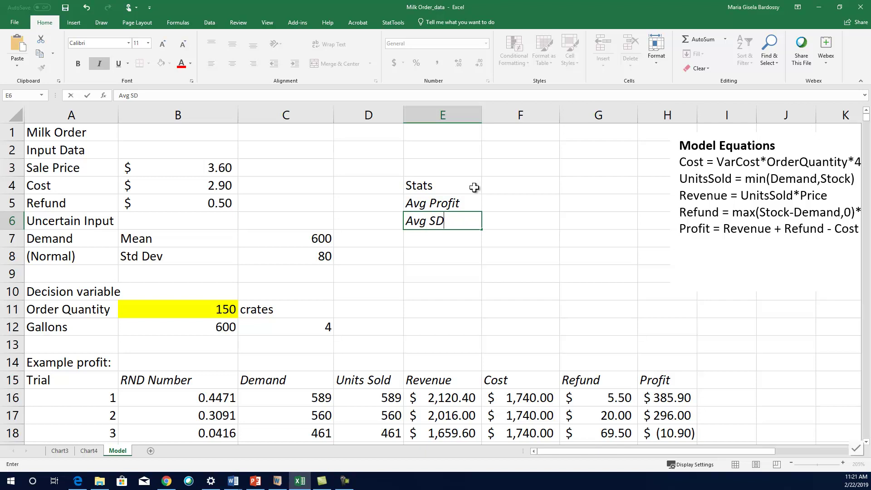
key("Return")
key("Up")
type("S")
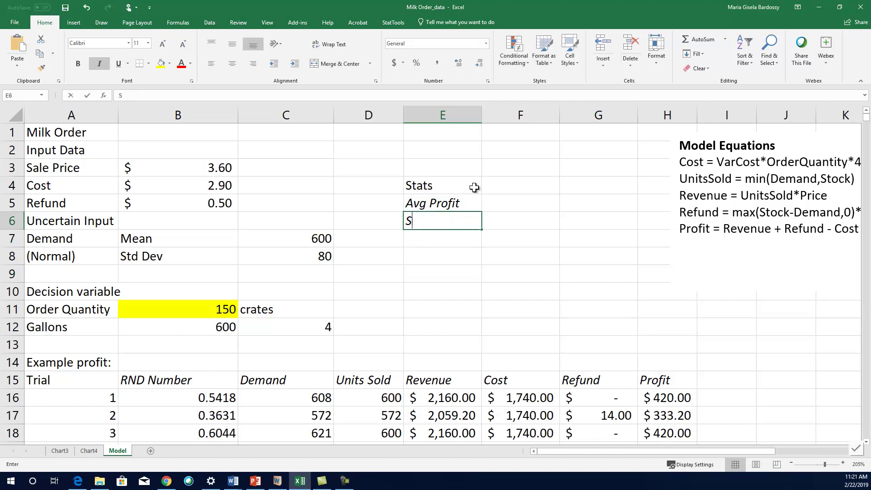
type("D Profit")
key("Return")
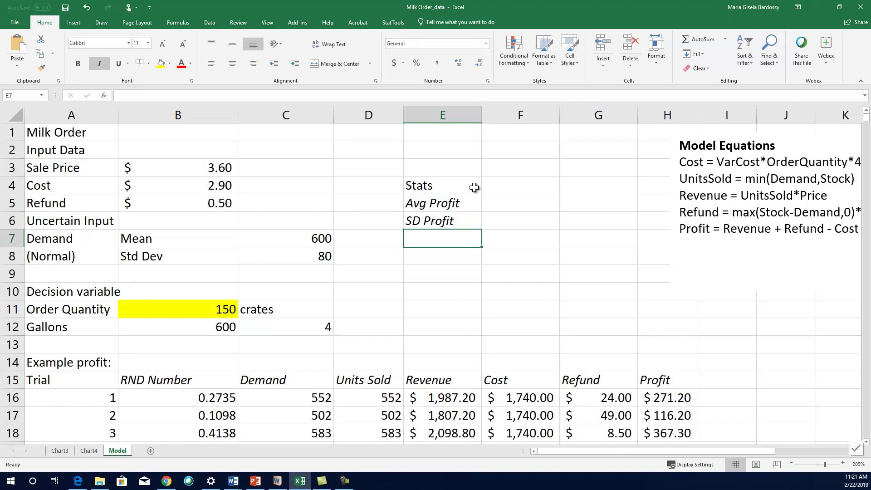
type("Pro")
key("BackSpace")
key("BackSpace")
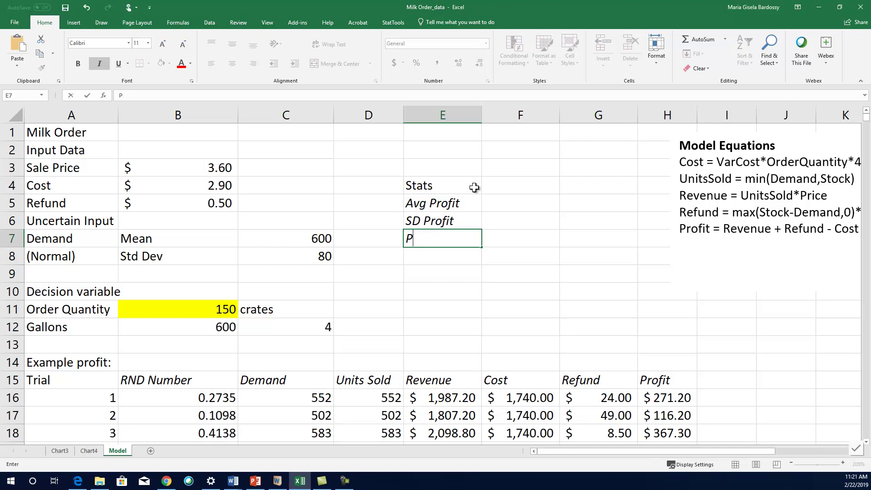
type("(Profit <0)")
key("Return")
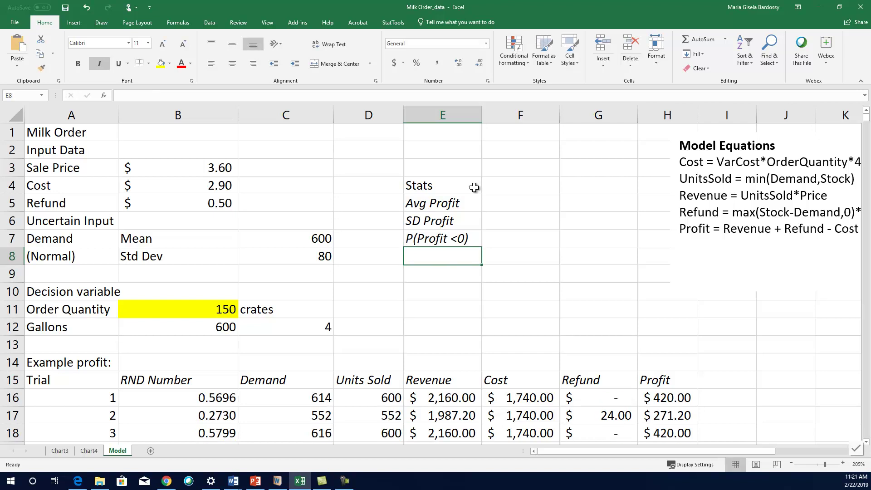
key("Right")
key("Up")
key("Up")
key("Up")
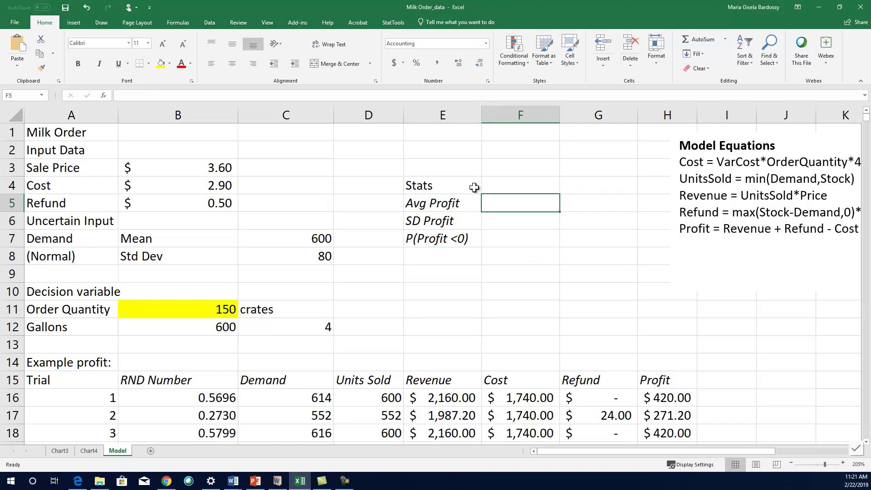
- Enter =AVERAGE(H16:H1015) in F5 for the average profit
type("=averag")
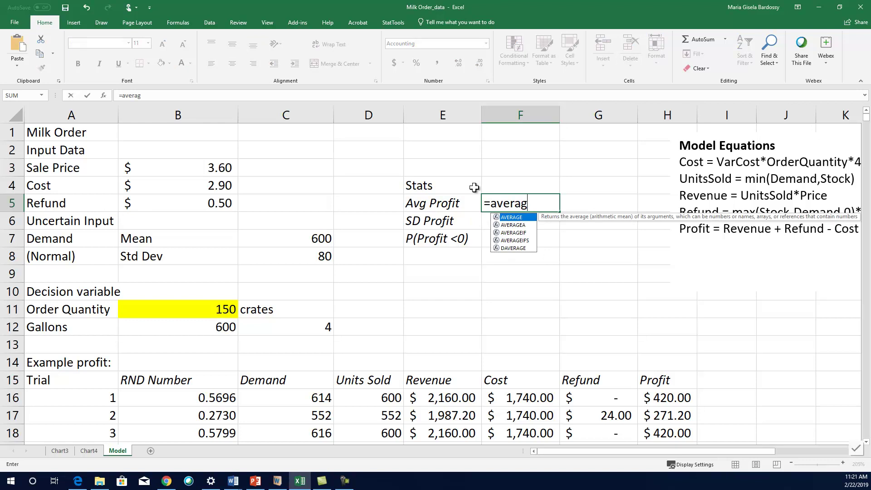
type("e(")
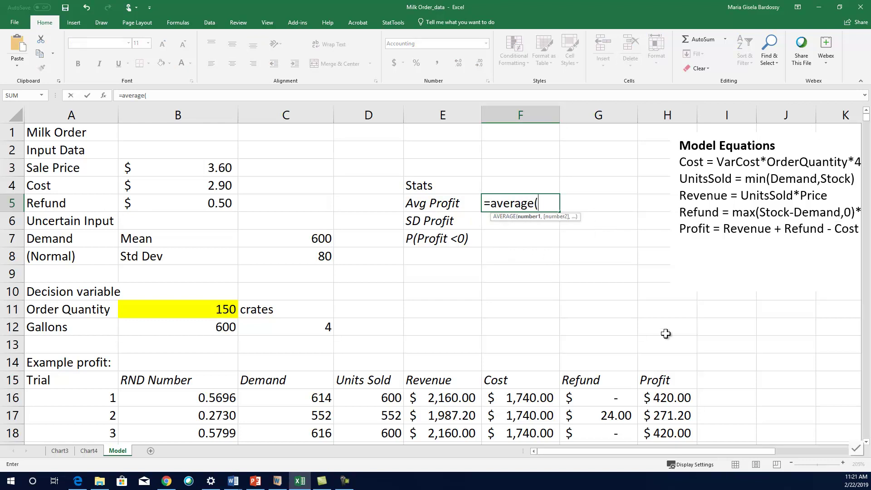
left_click(667, 381)
key("Down")
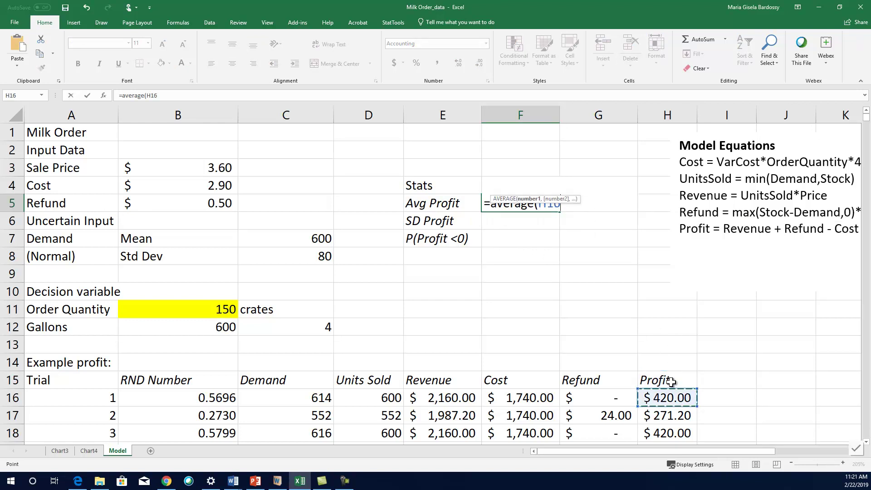
key("ctrl+shift+Down")
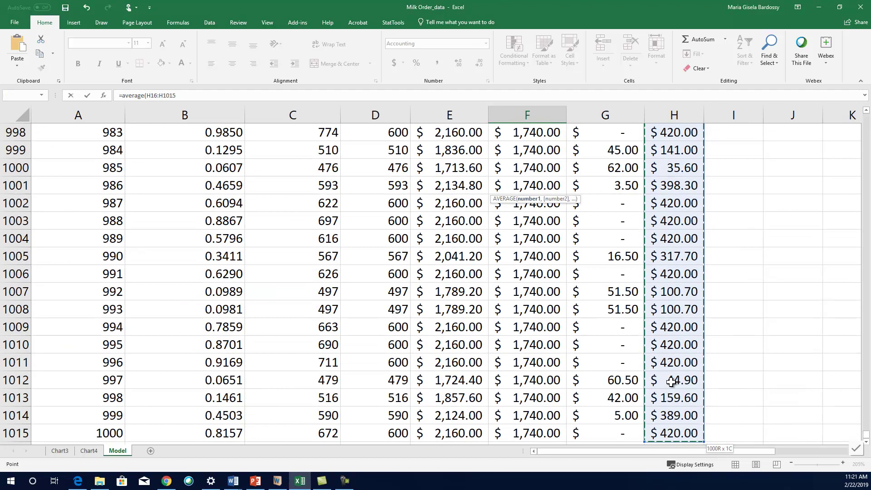
type(")")
key("Return")
scroll(540, 200, "up", 2)
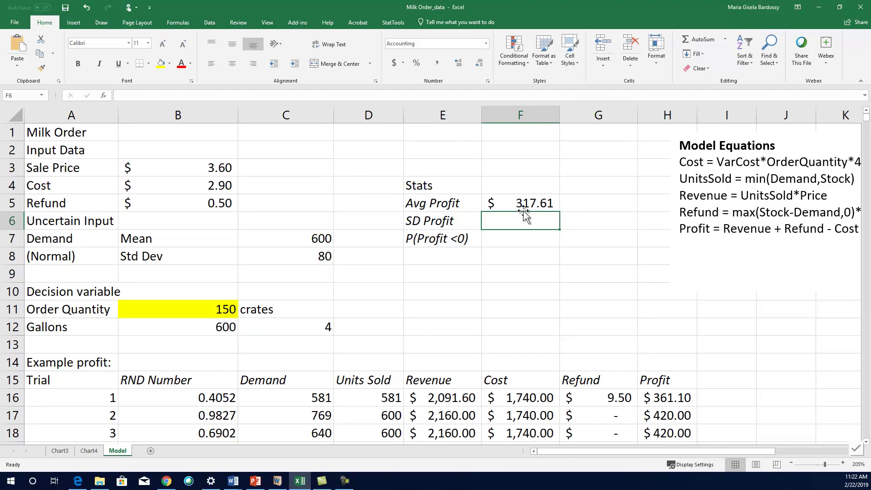
- Enter =STDEV.S(H16:H1015) in F6 for the profit standard deviation
type("=s")
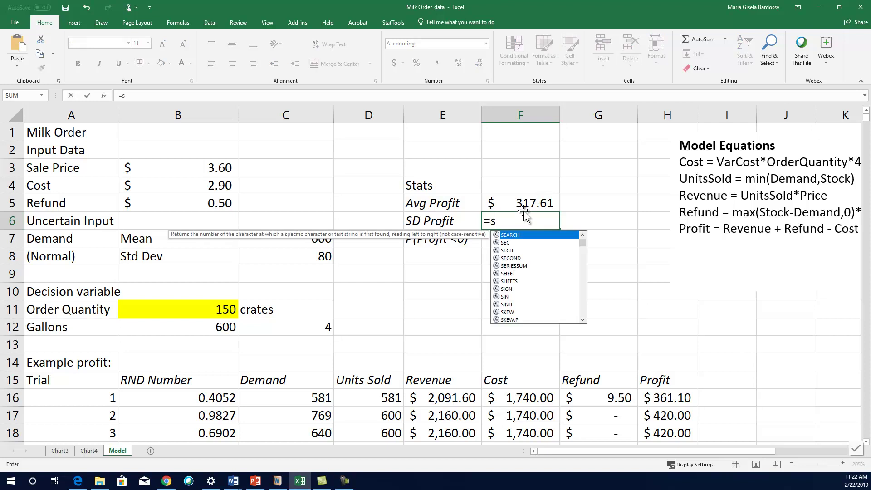
type("ted")
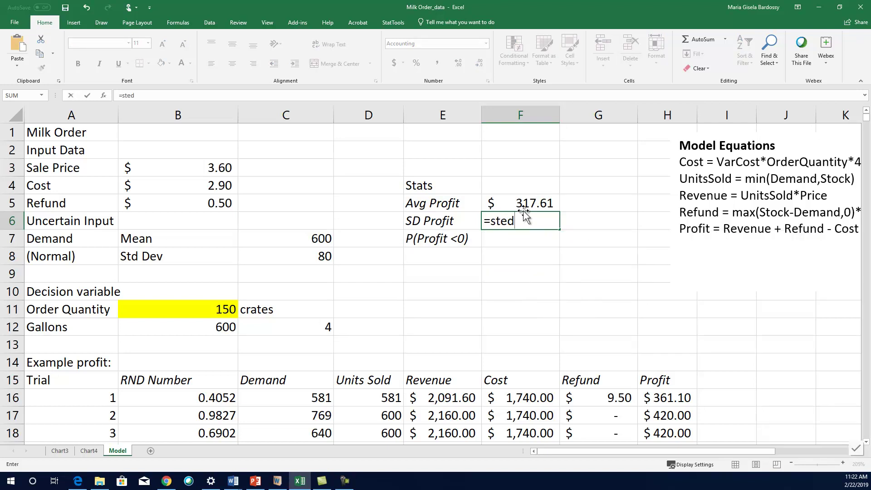
key("BackSpace")
key("BackSpace")
type("dev.s(")
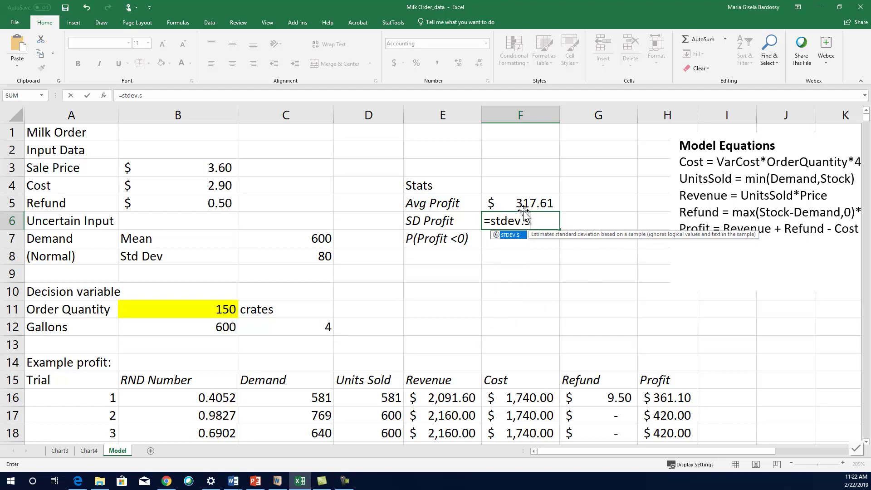
left_click(676, 381)
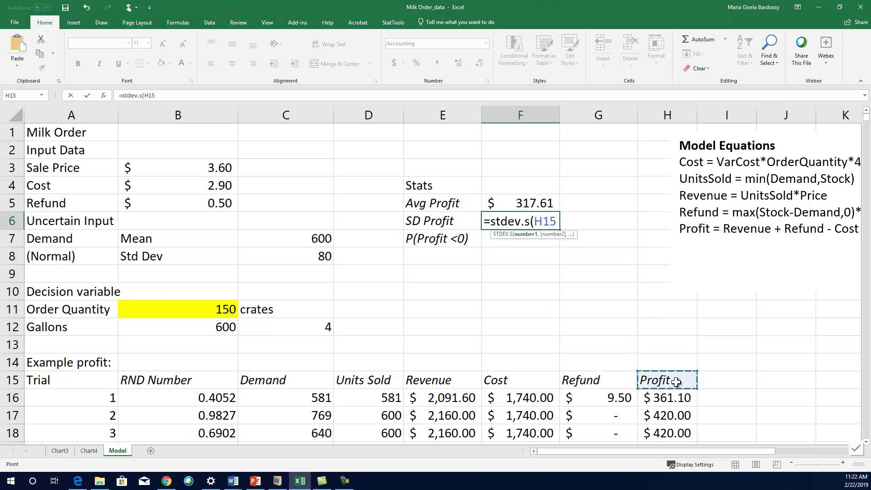
key("Down")
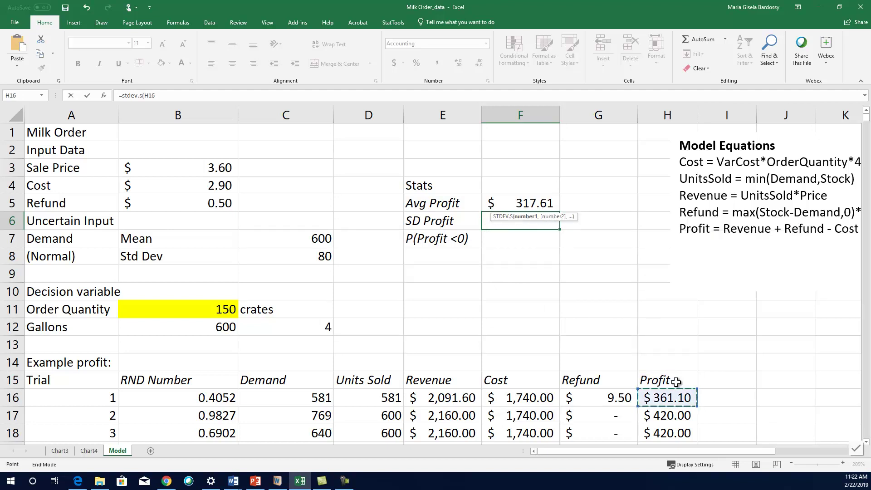
key("ctrl+shift+Down")
key("Return")
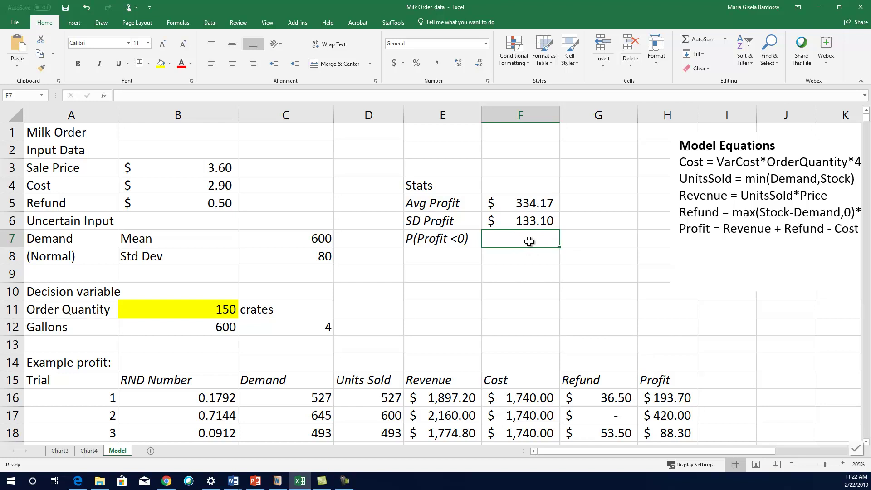
- Enter =COUNTIF(H16:H1015,"<0") in F7, fixing the missing comma, to count 41 losses
type("=")
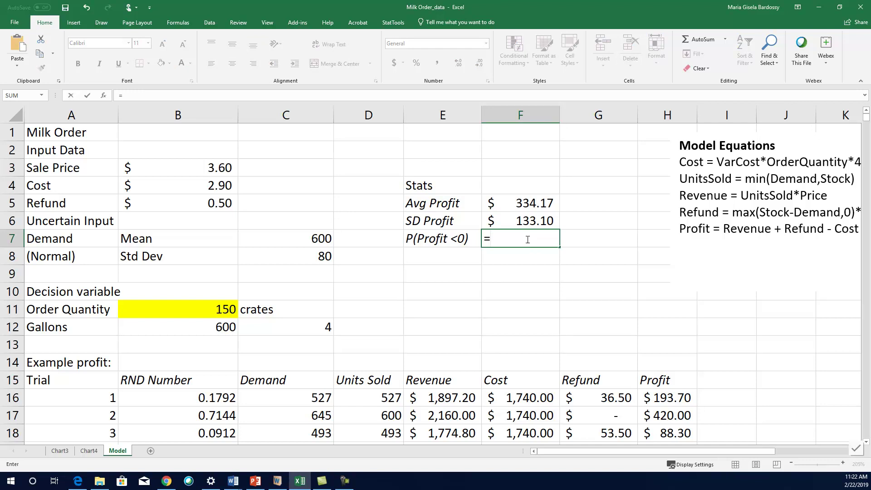
type("countif(")
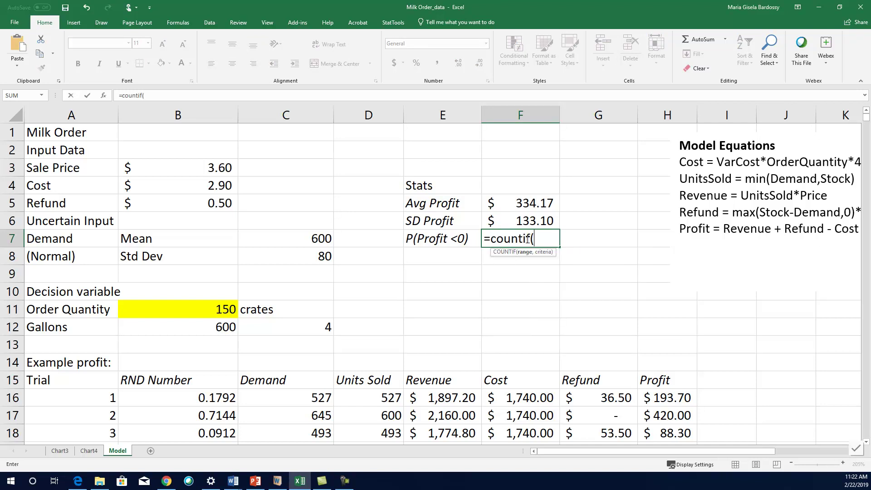
left_click(671, 398)
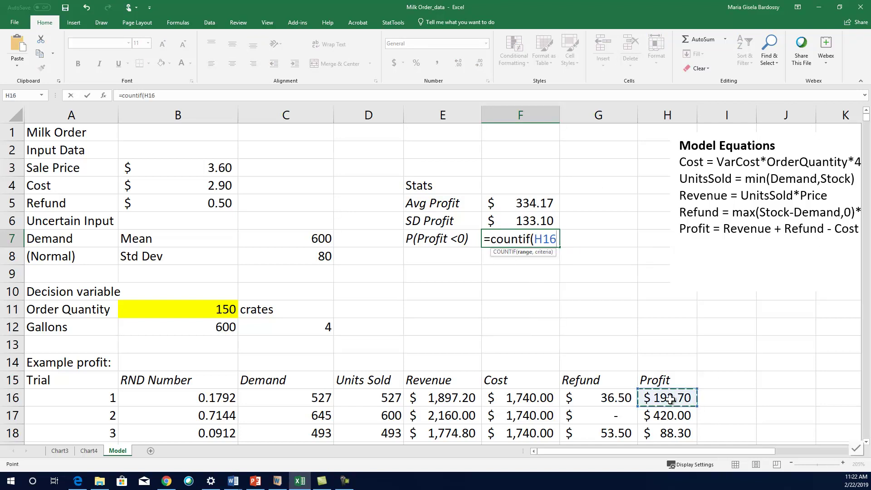
key("ctrl+shift+Down")
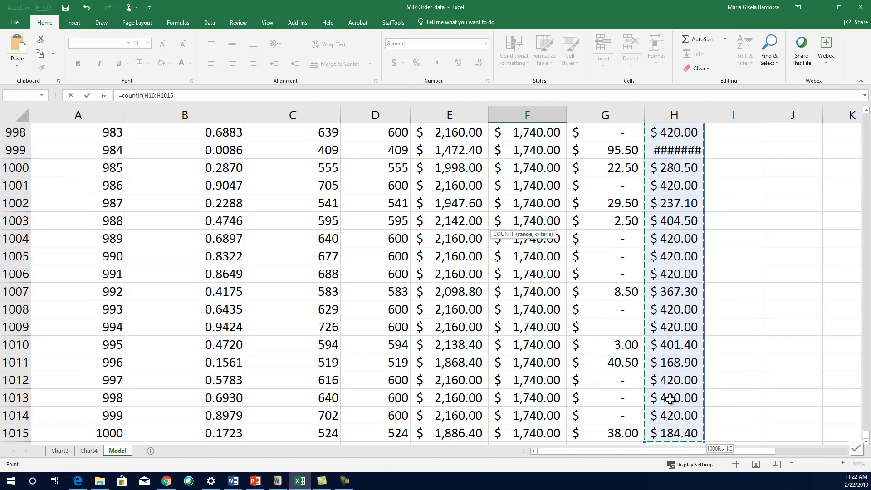
type("<\"<0")
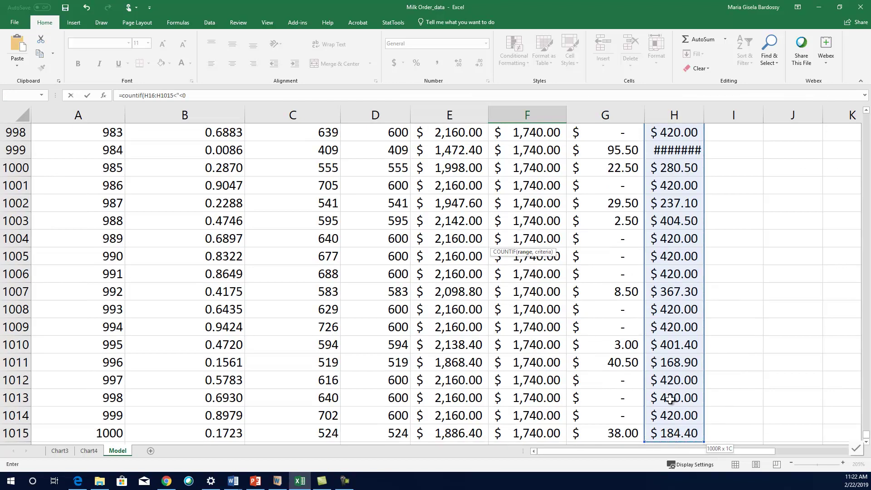
type("\")")
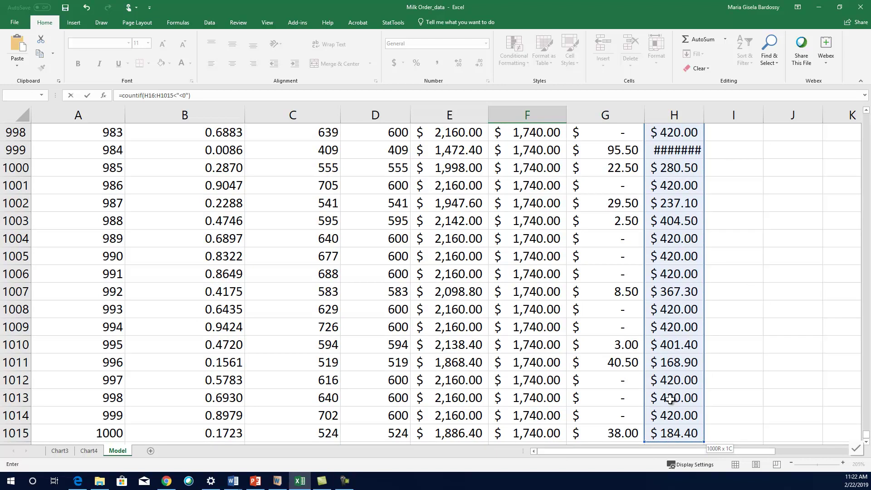
key("Return")
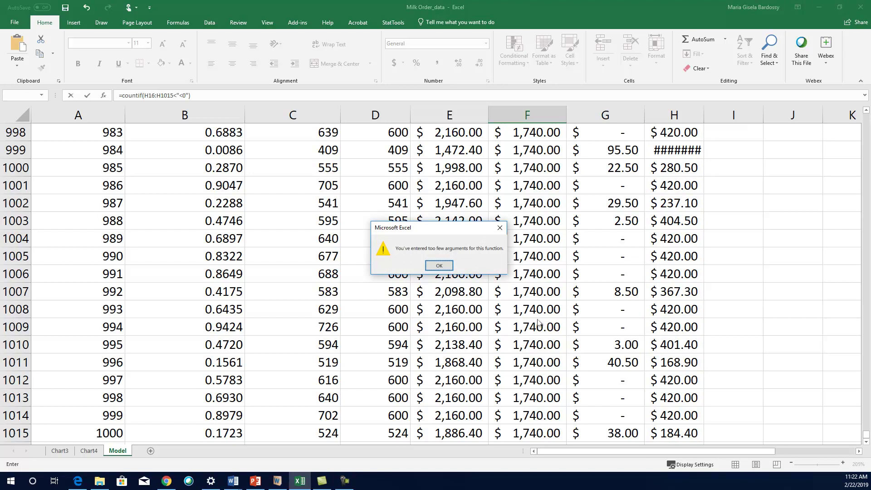
left_click(448, 266)
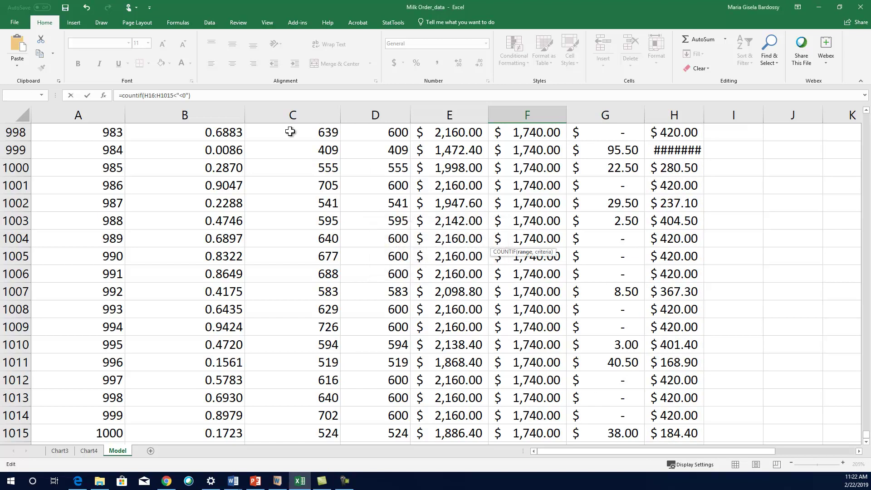
left_click(174, 95)
key("Delete")
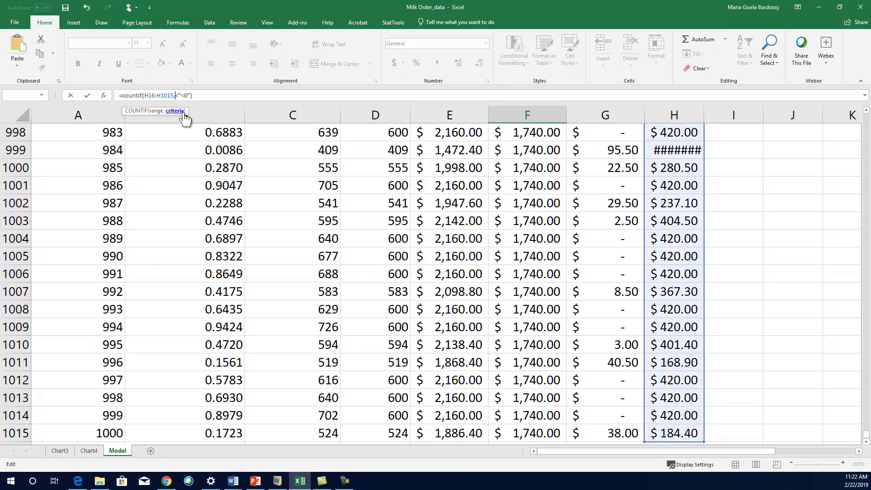
type(",")
key("Return")
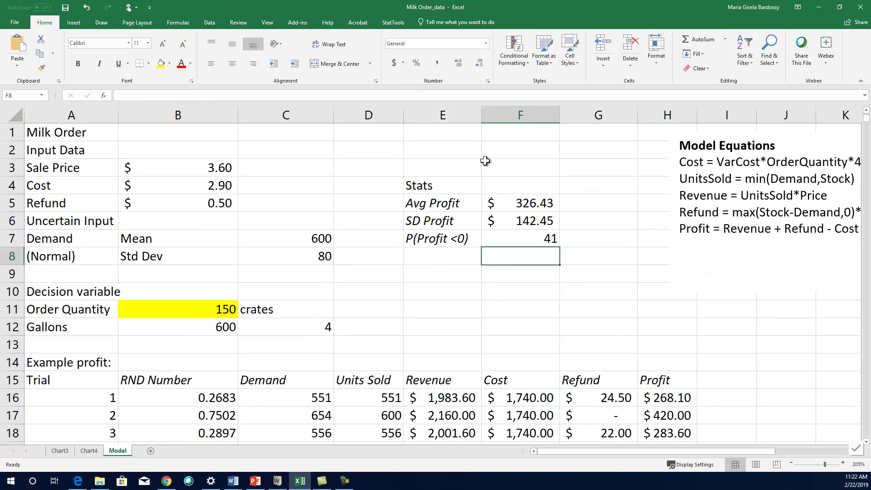
- Edit the F7 formula to divide the COUNTIF result by 1000
left_click(516, 245)
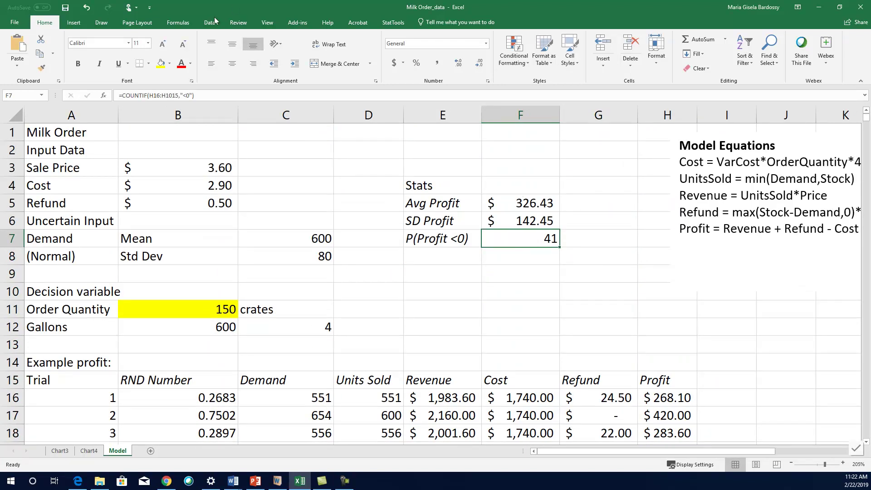
left_click(235, 95)
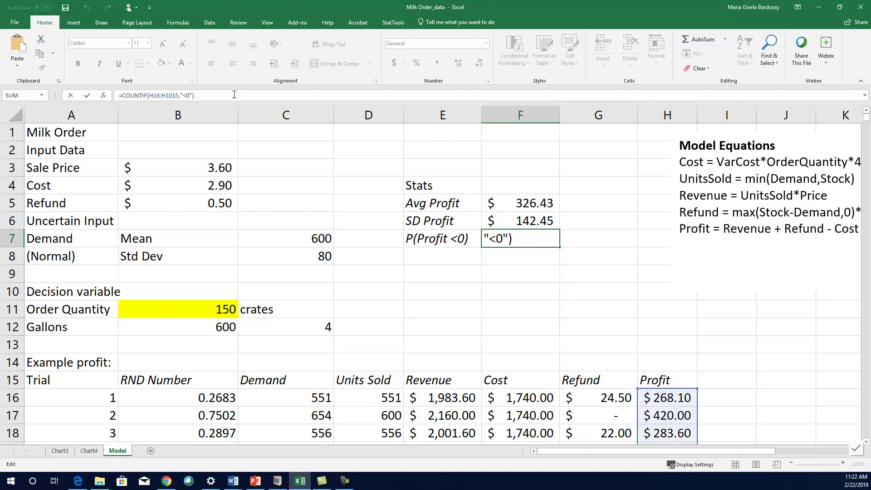
type("/1")
type("000")
key("Return")
- Format F7 as General with one extra decimal place, showing 0.0530
left_click(499, 234)
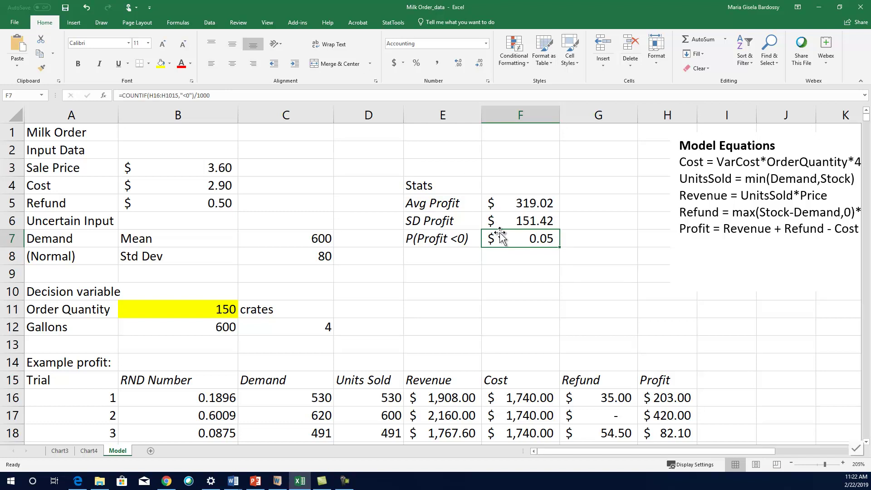
left_click(486, 45)
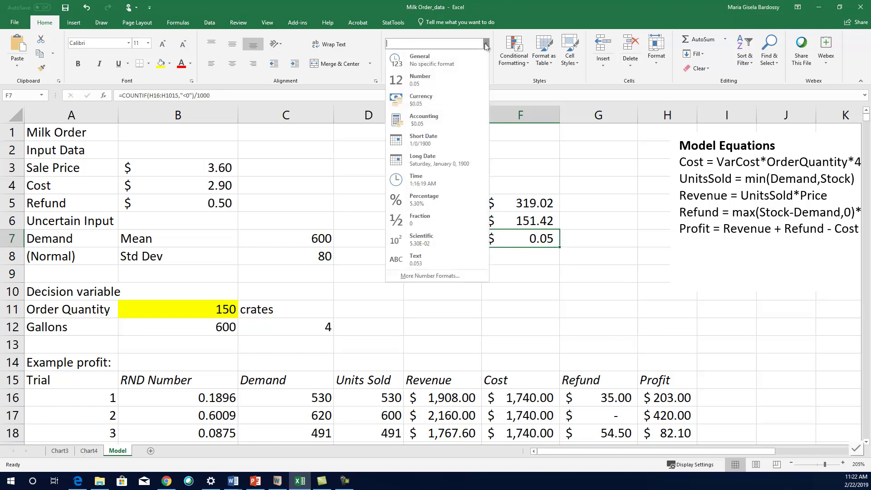
left_click(453, 67)
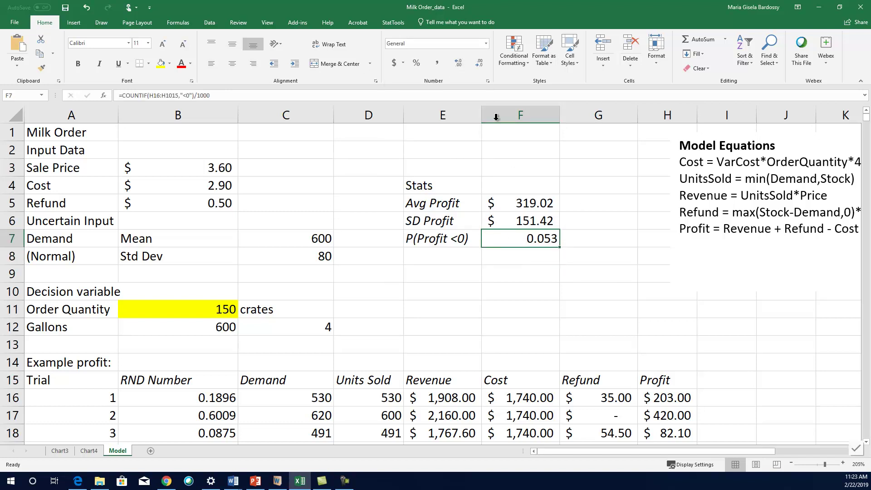
left_click(462, 68)
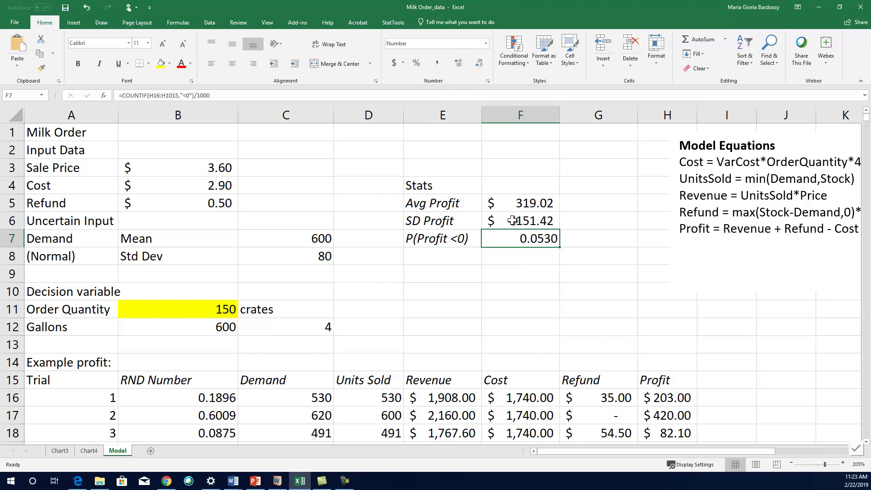
left_click(534, 268)
key("Down")
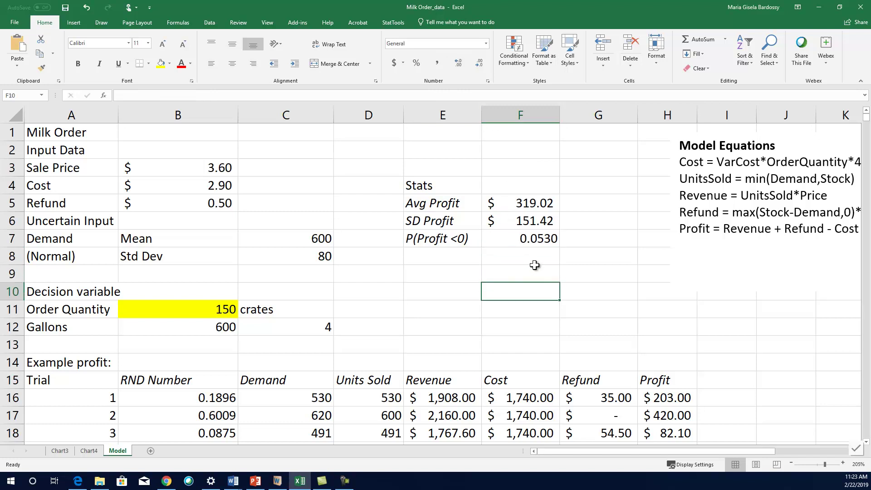